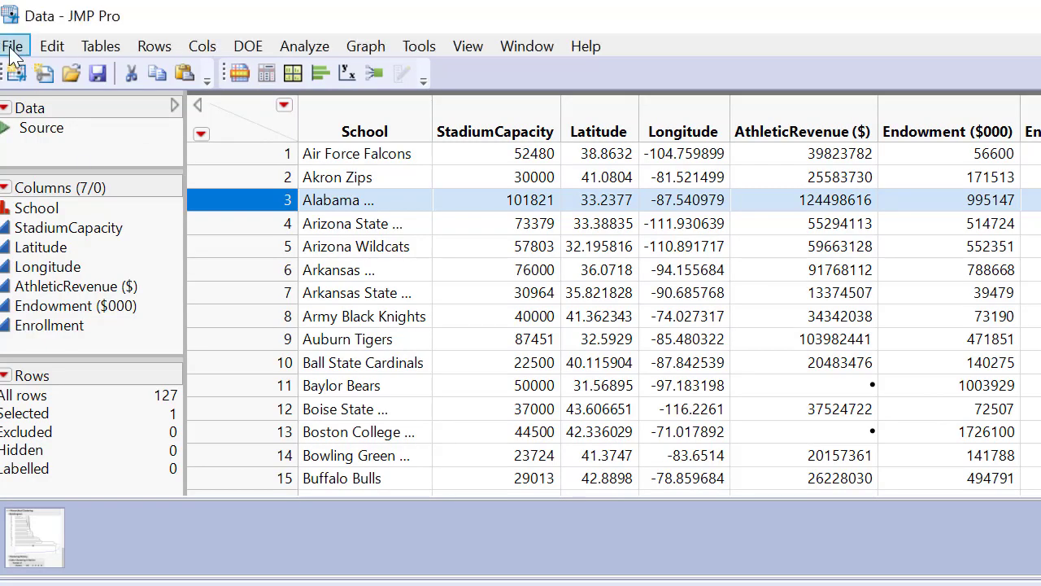
pyautogui.click(10, 49)
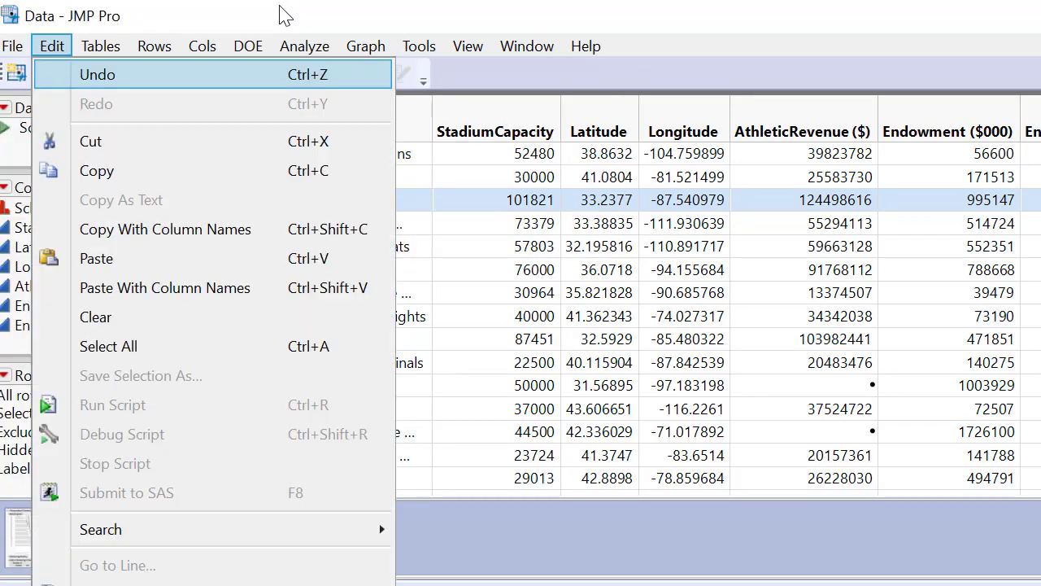
pyautogui.moveTo(419, 46)
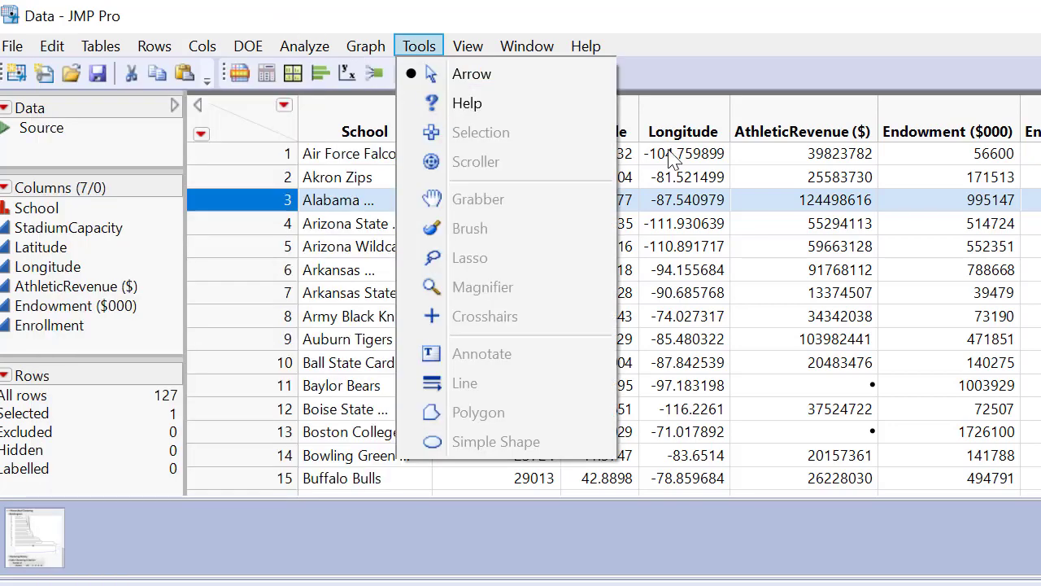
pyautogui.click(788, 58)
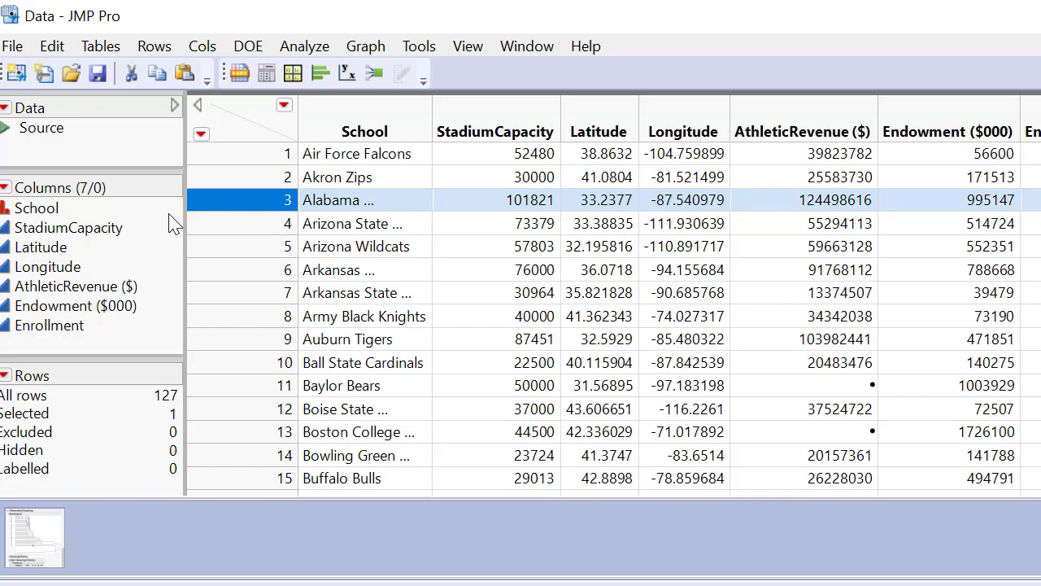
# Start a clustering analysis of the data table with Latitude and Longitude cast as the Y columns
pyautogui.click(305, 49)
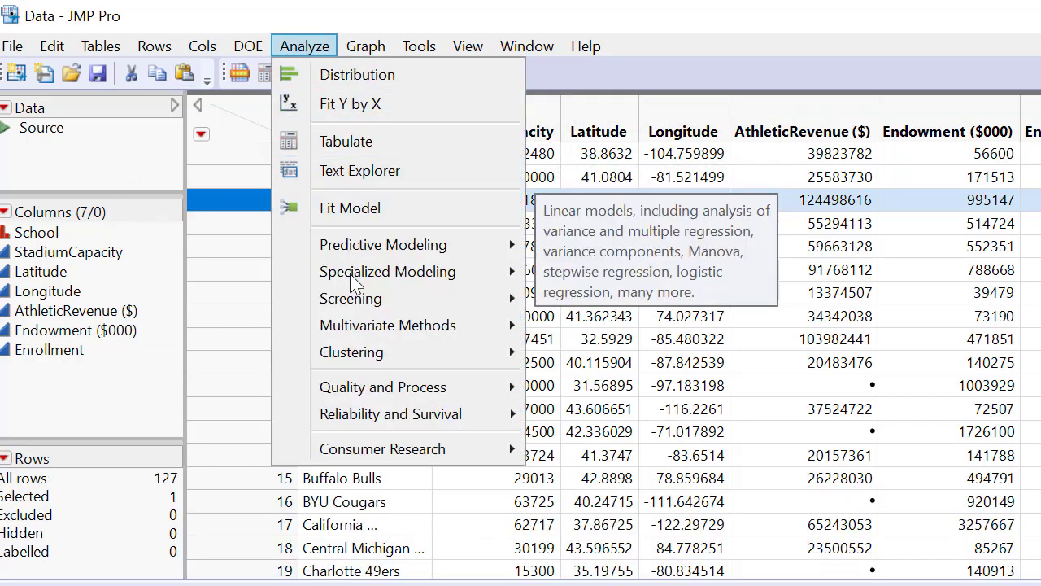
pyautogui.moveTo(518, 357)
pyautogui.click(616, 355)
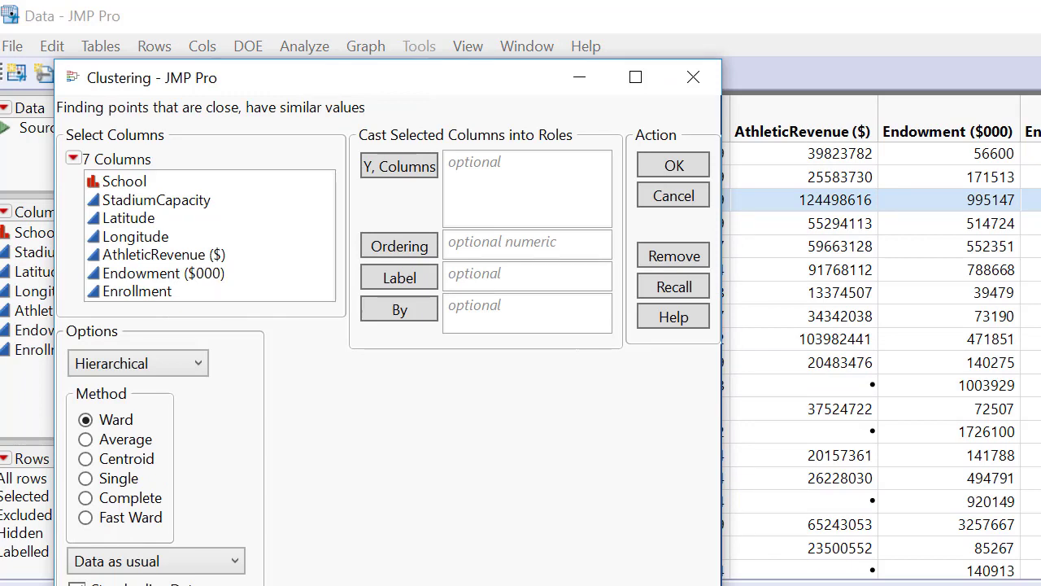
pyautogui.click(124, 219)
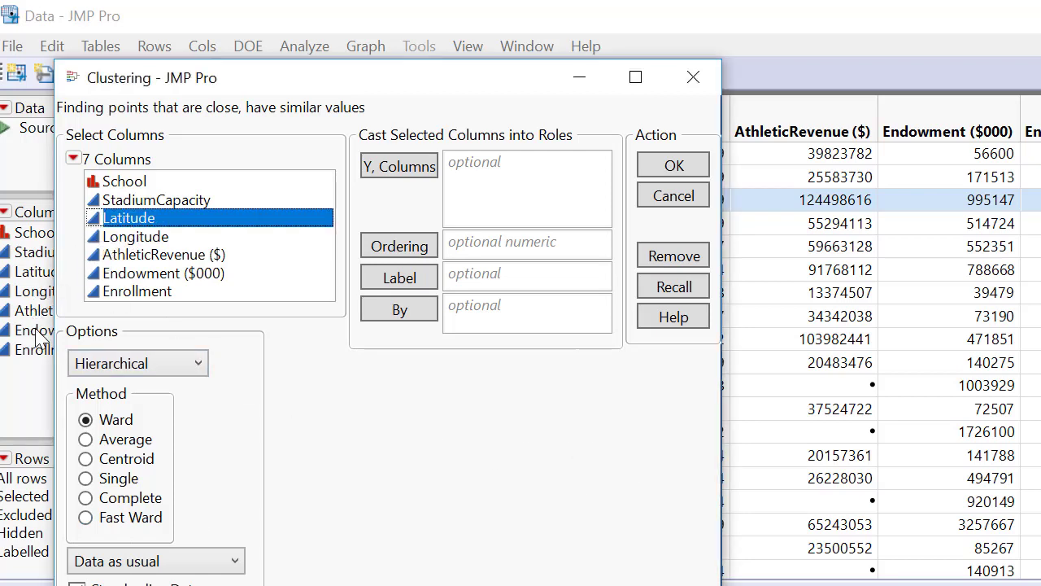
pyautogui.keyDown('shift'); pyautogui.click(153, 238); pyautogui.keyUp('shift')
pyautogui.click(392, 166)
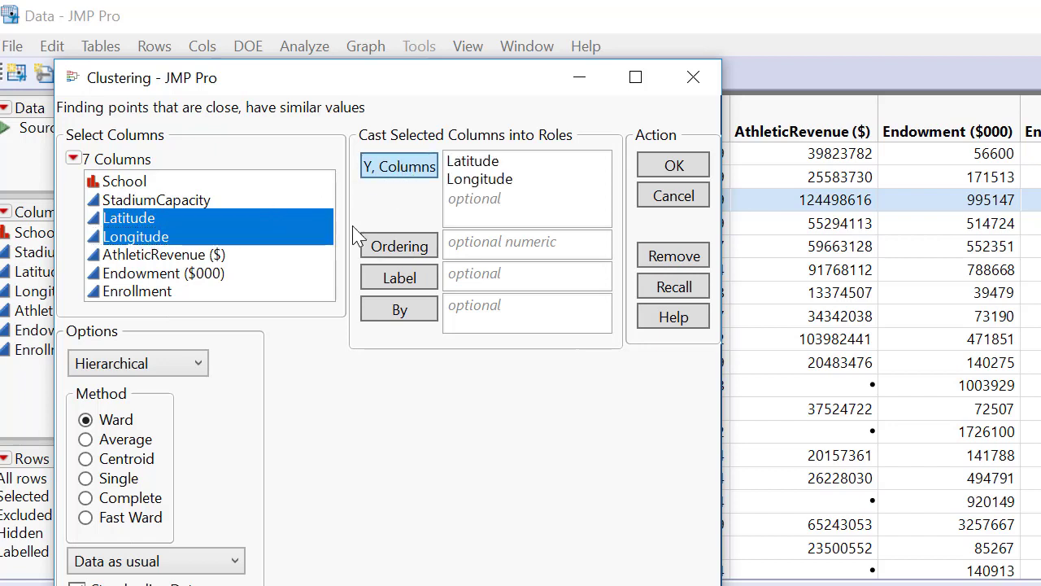
# Run the hierarchical clustering with the Single method and standardized data, and bring the dendrogram report into view
pyautogui.click(86, 479)
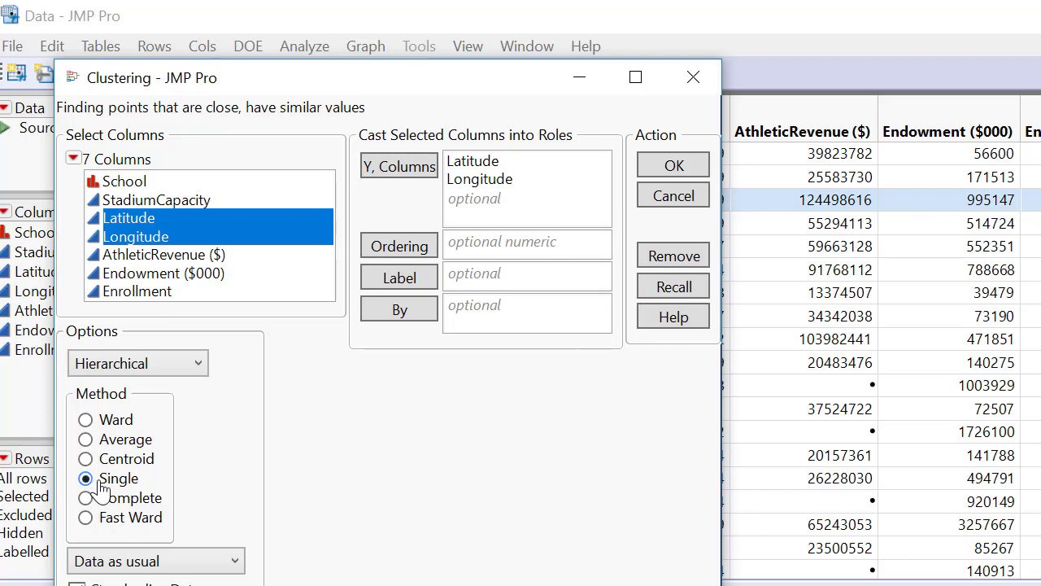
pyautogui.moveTo(480, 89); pyautogui.dragTo(499, 24)
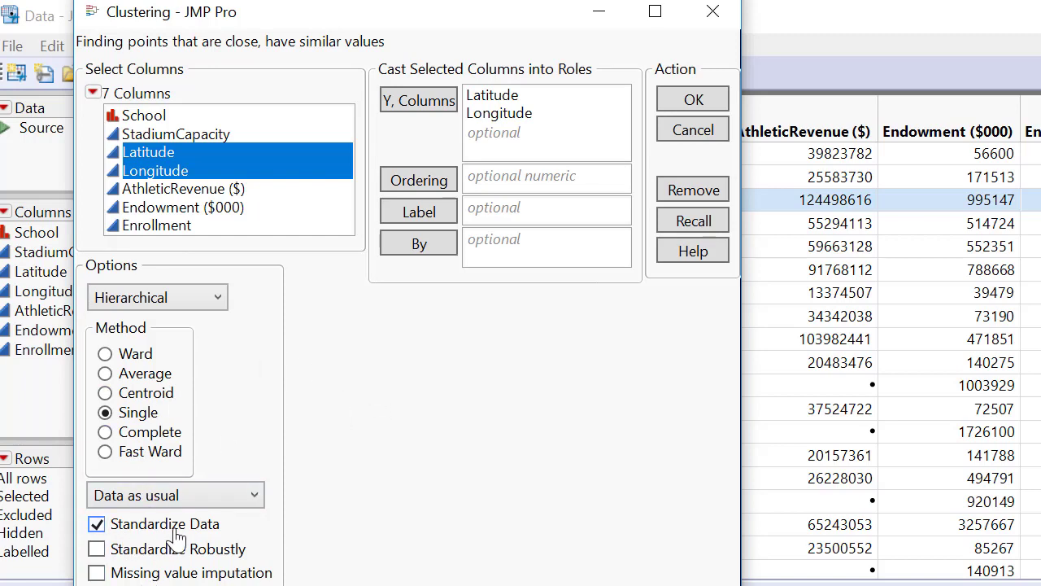
pyautogui.click(688, 103)
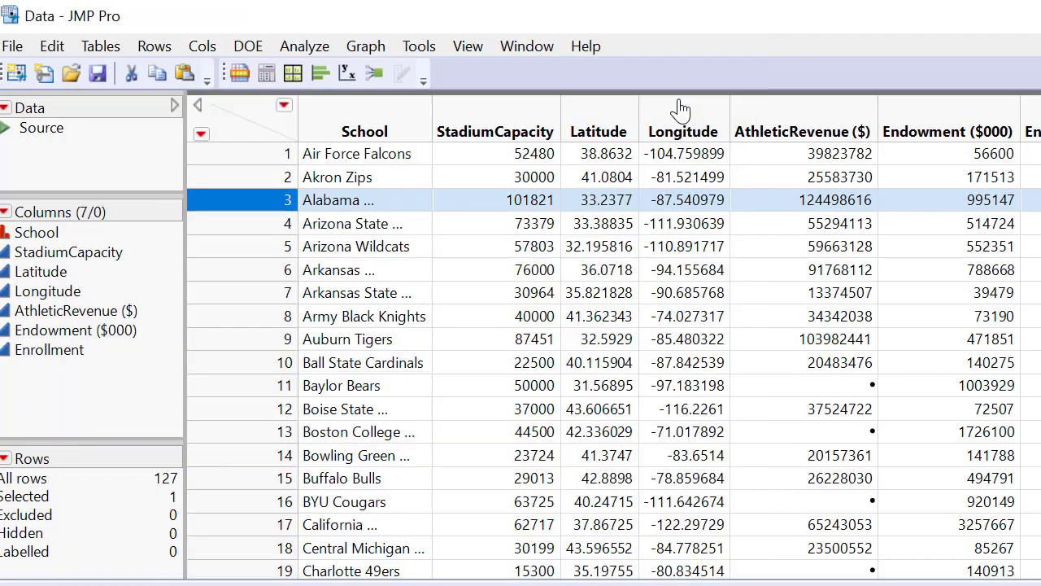
pyautogui.moveTo(1040, 26); pyautogui.dragTo(563, 15)
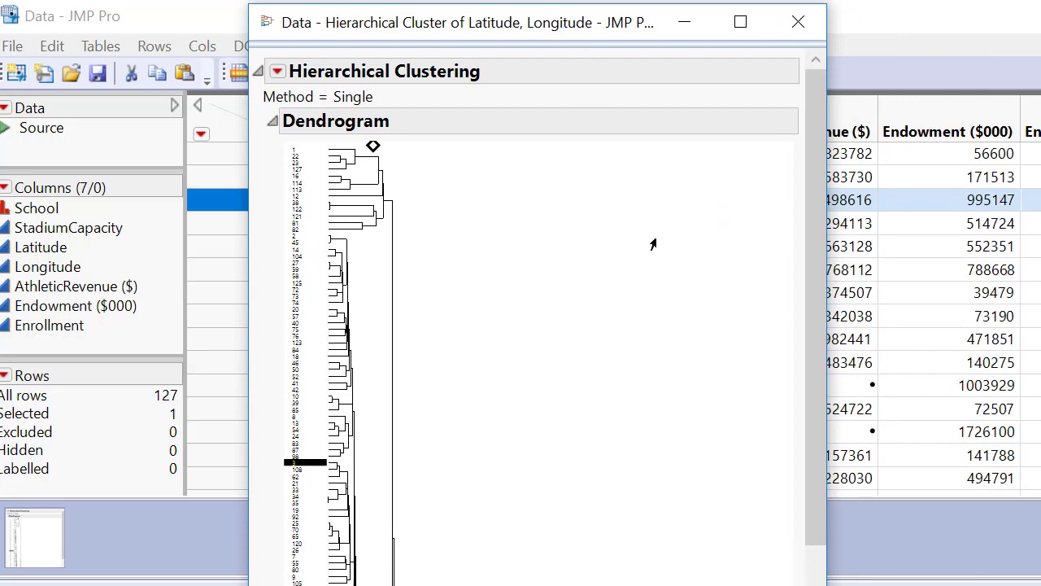
# Set the number of clusters for the dendrogram to 10
pyautogui.click(278, 72)
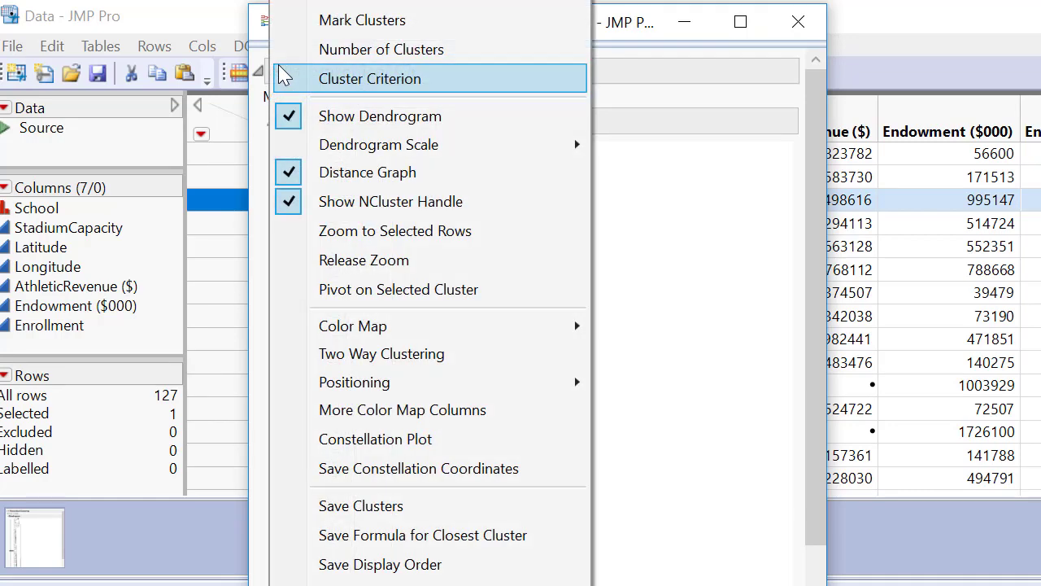
pyautogui.click(374, 49)
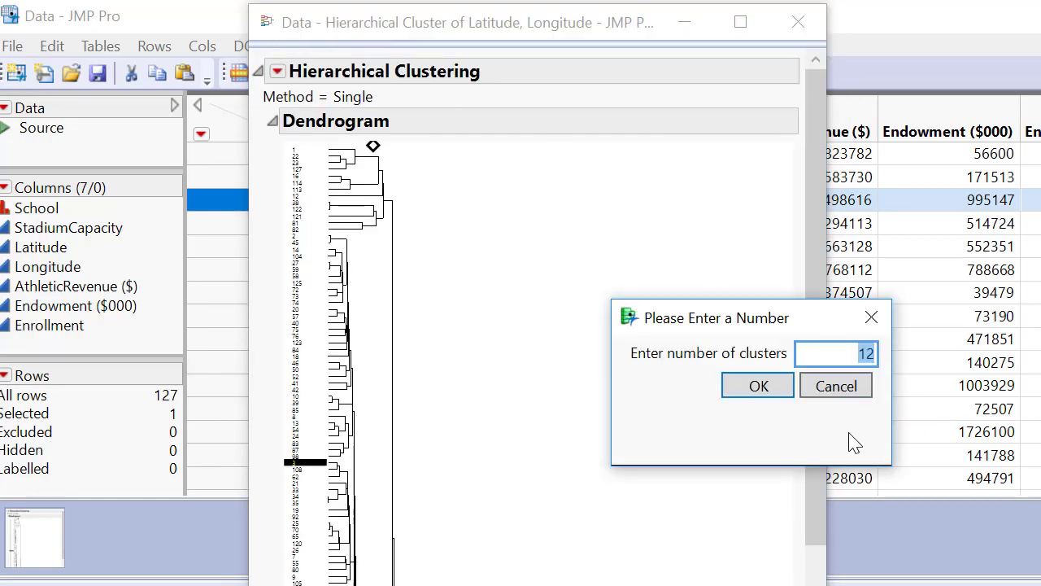
pyautogui.write('1')
pyautogui.click(756, 386)
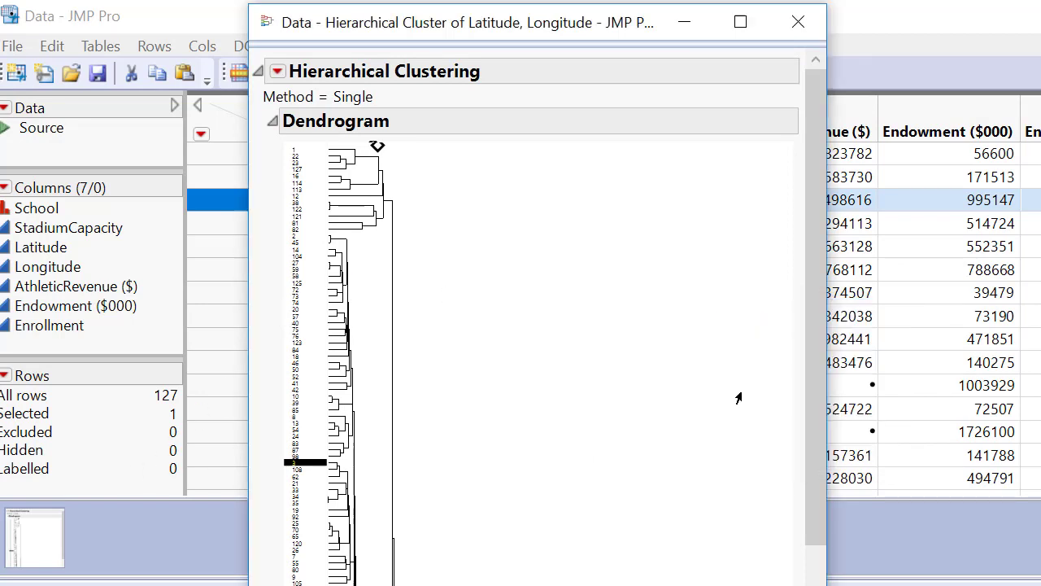
# Save the cluster numbers to a new column in the data table and minimize the clustering report
pyautogui.click(278, 72)
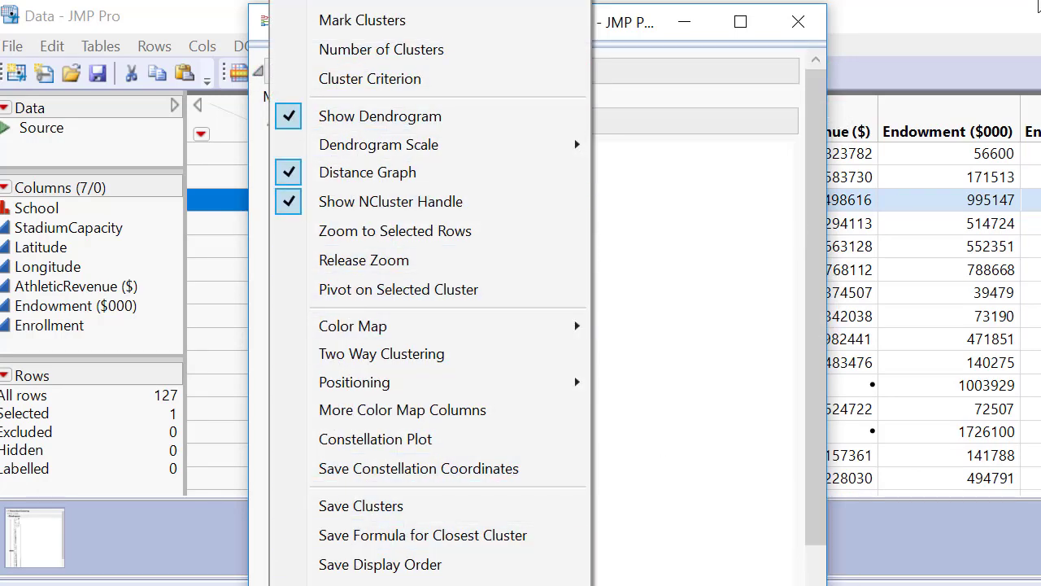
pyautogui.click(929, 26)
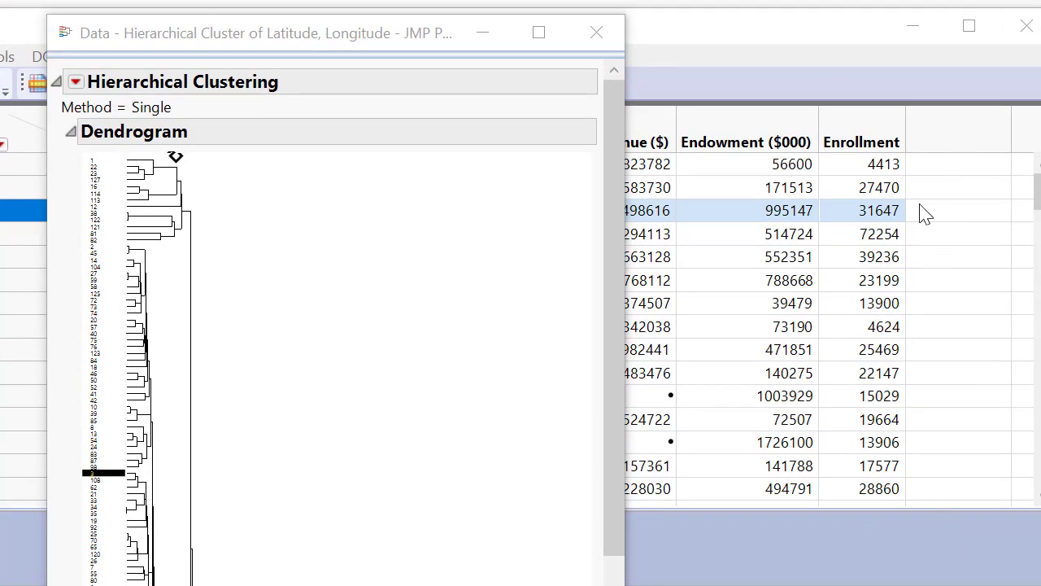
pyautogui.click(75, 84)
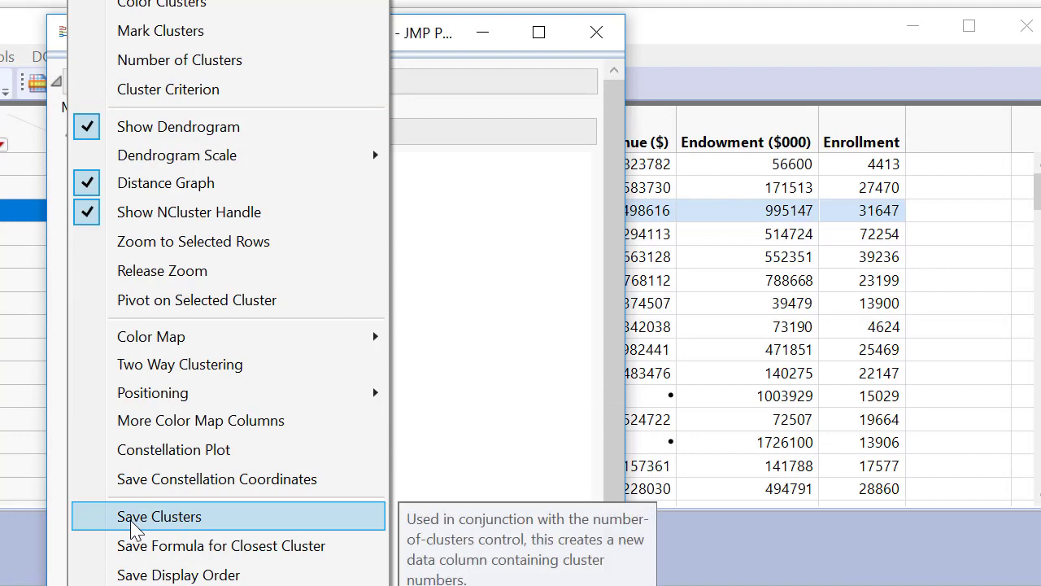
pyautogui.click(135, 525)
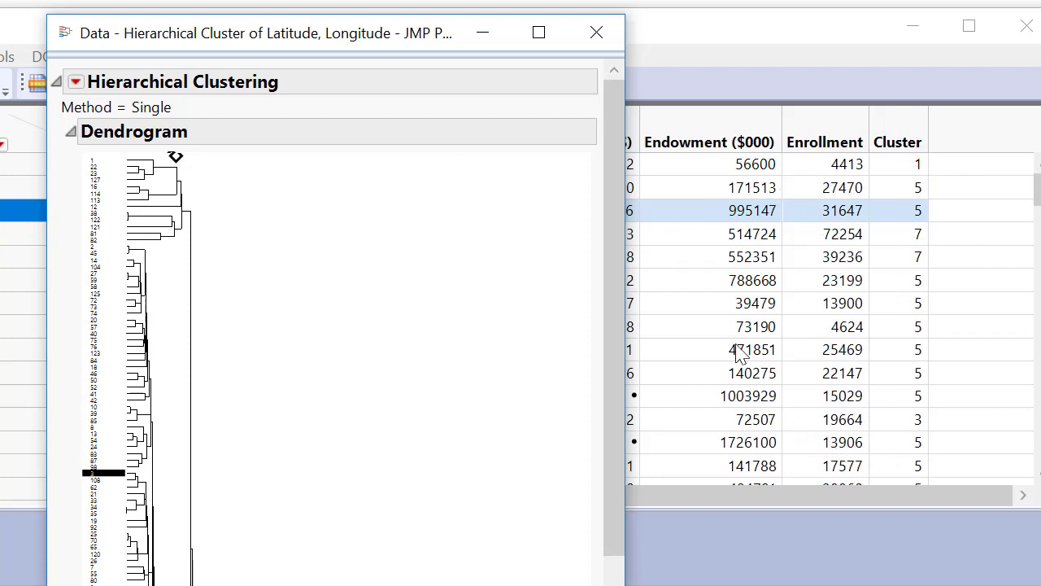
pyautogui.click(482, 33)
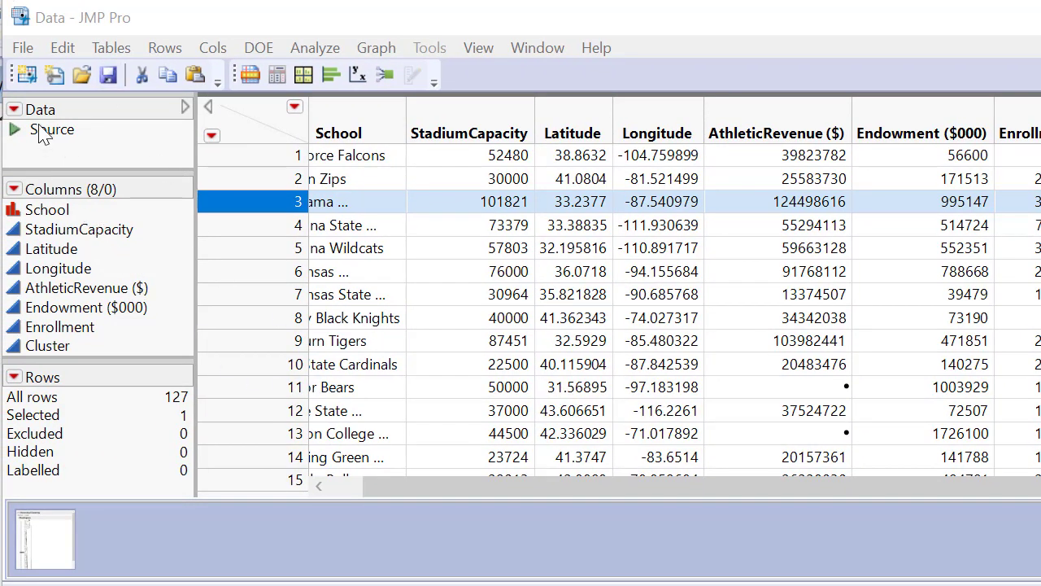
# Choose the Excel Workbook format for saving a copy of the data table, and cancel the save
pyautogui.click(30, 52)
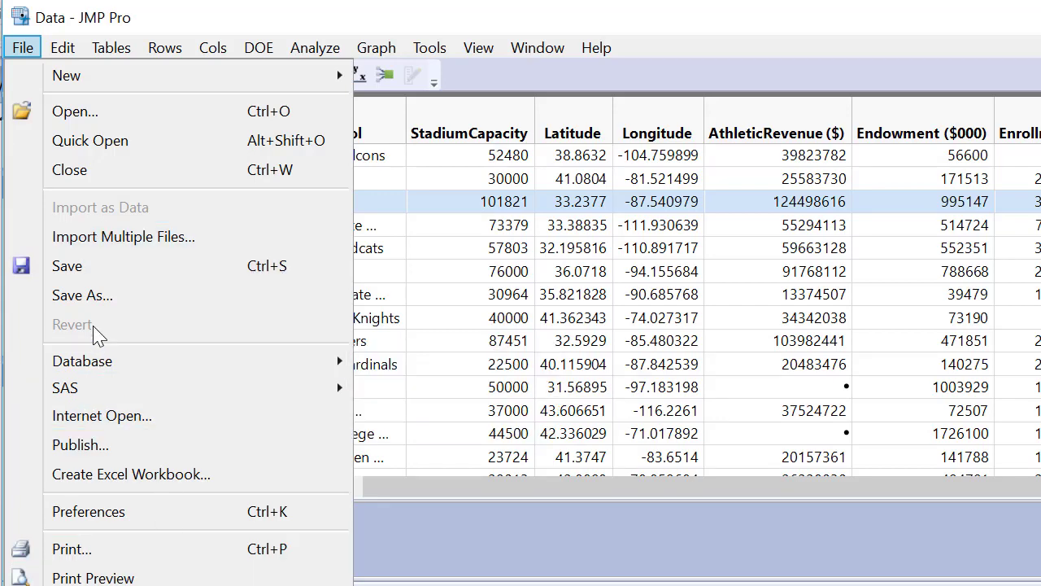
pyautogui.click(97, 301)
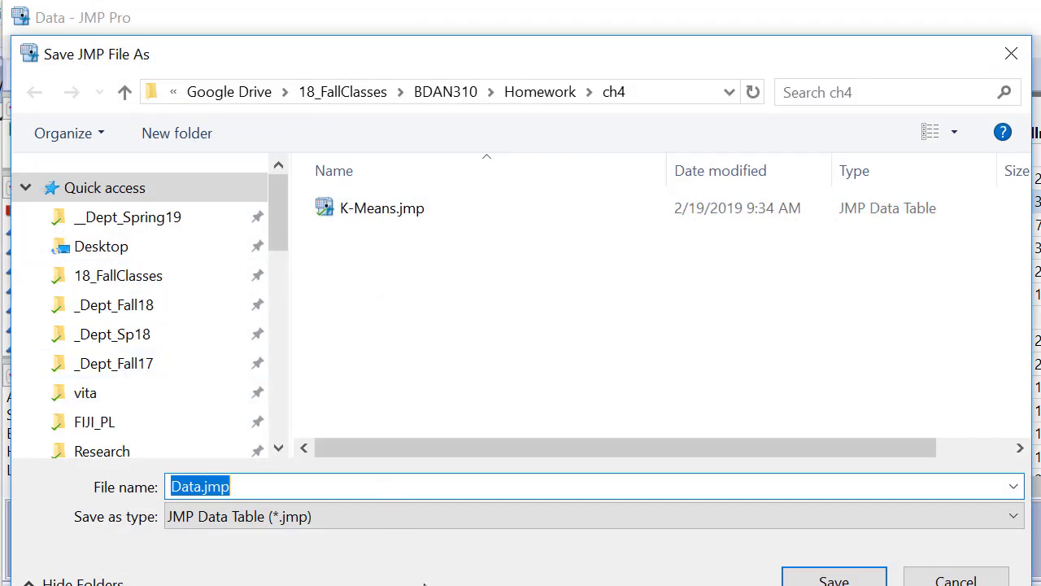
pyautogui.click(1013, 519)
pyautogui.click(994, 562)
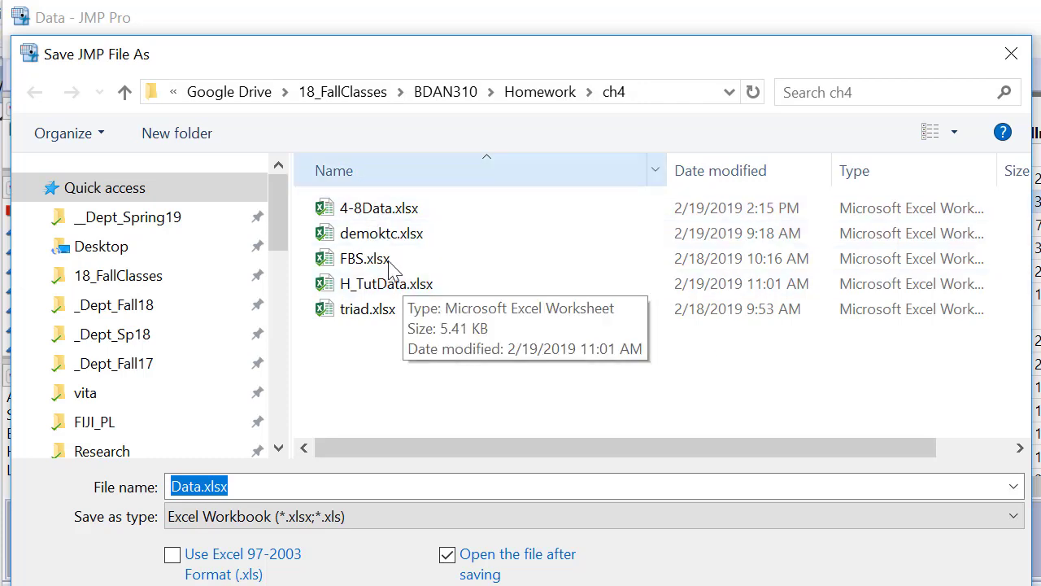
pyautogui.press('Escape')
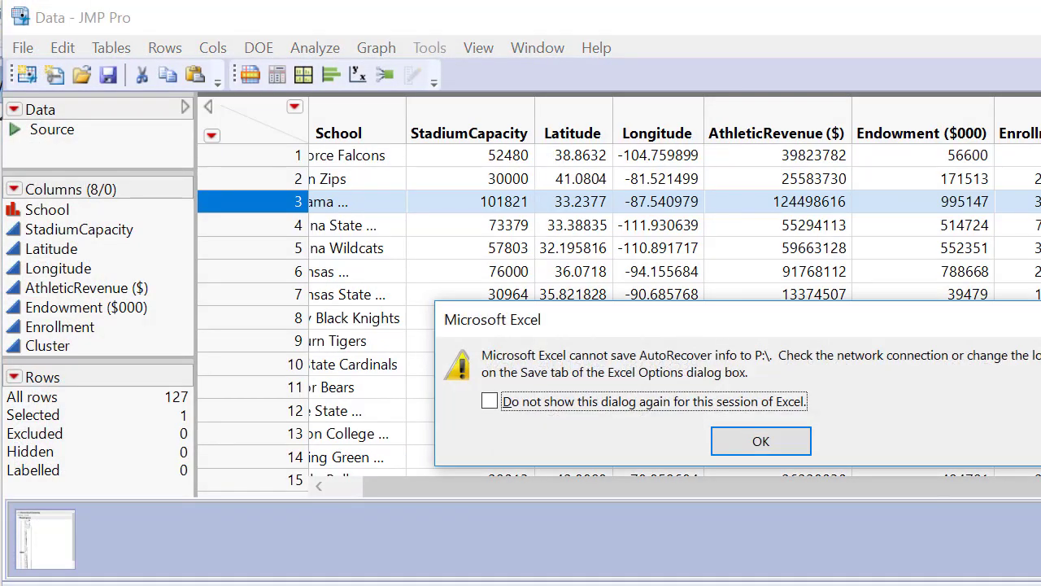
# Switch to the 4-8Data.xlsx workbook in Excel, dismissing the AutoRecover warning, and select cell H11 in the Cluster column
pyautogui.click(743, 443)
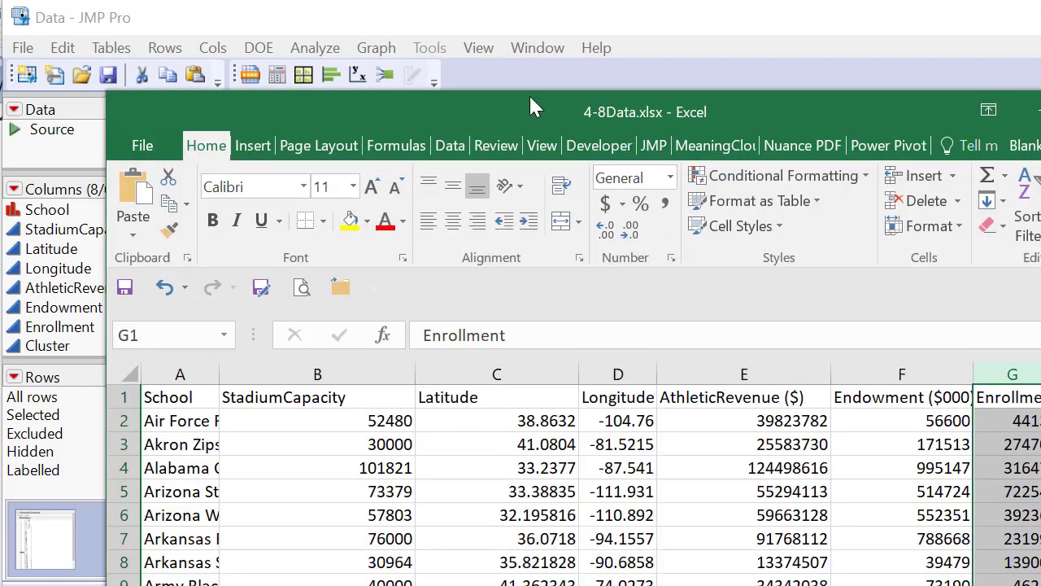
pyautogui.moveTo(460, 107); pyautogui.dragTo(390, 3)
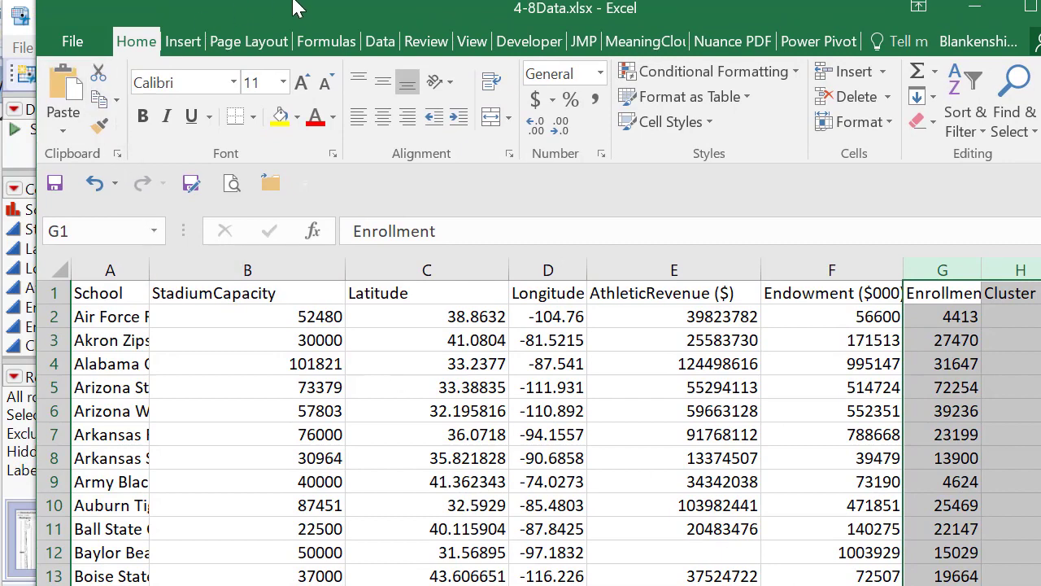
pyautogui.moveTo(297, 28); pyautogui.dragTo(265, 32)
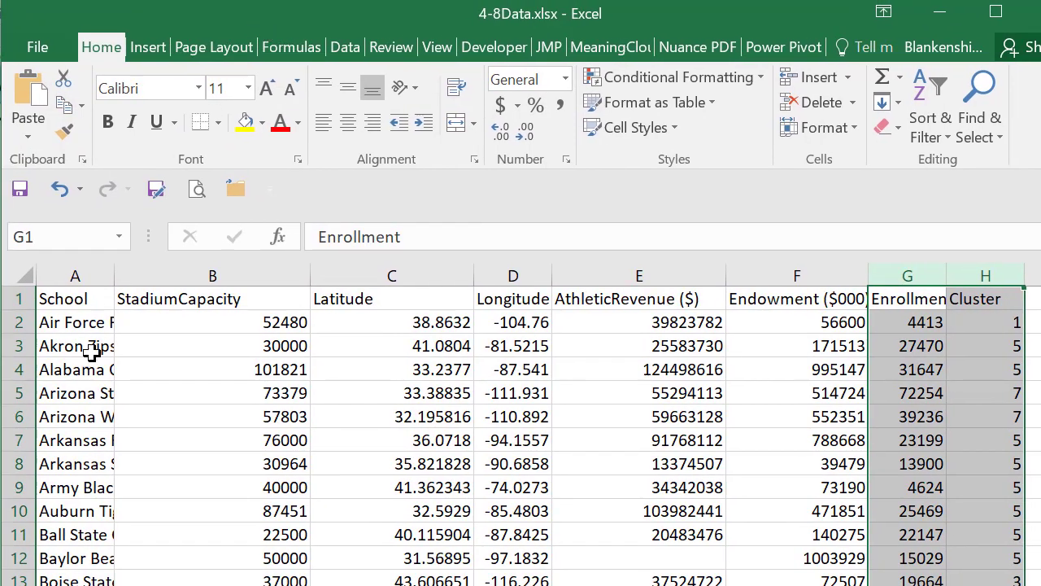
pyautogui.click(985, 537)
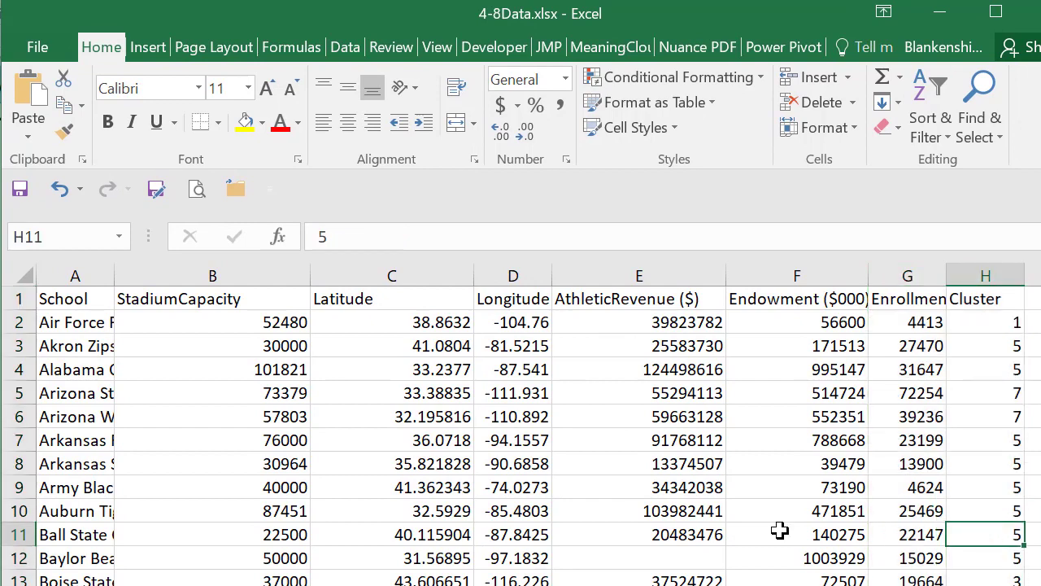
# Examine the pivot table's cluster counts and minimum and maximum latitudes, from cluster 1 to the Grand Total
pyautogui.click(146, 46)
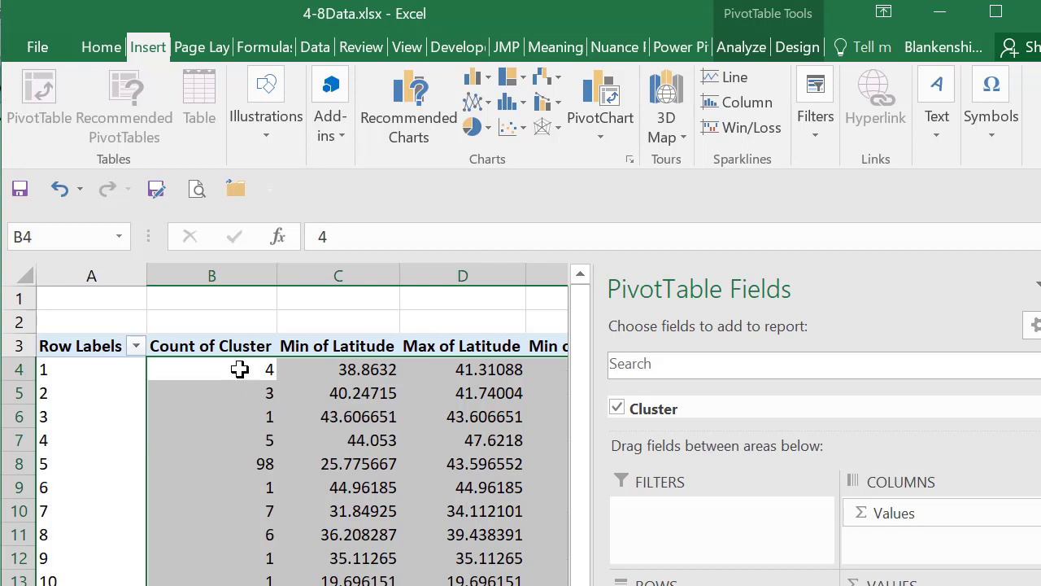
pyautogui.scroll(-2, 285, 431)
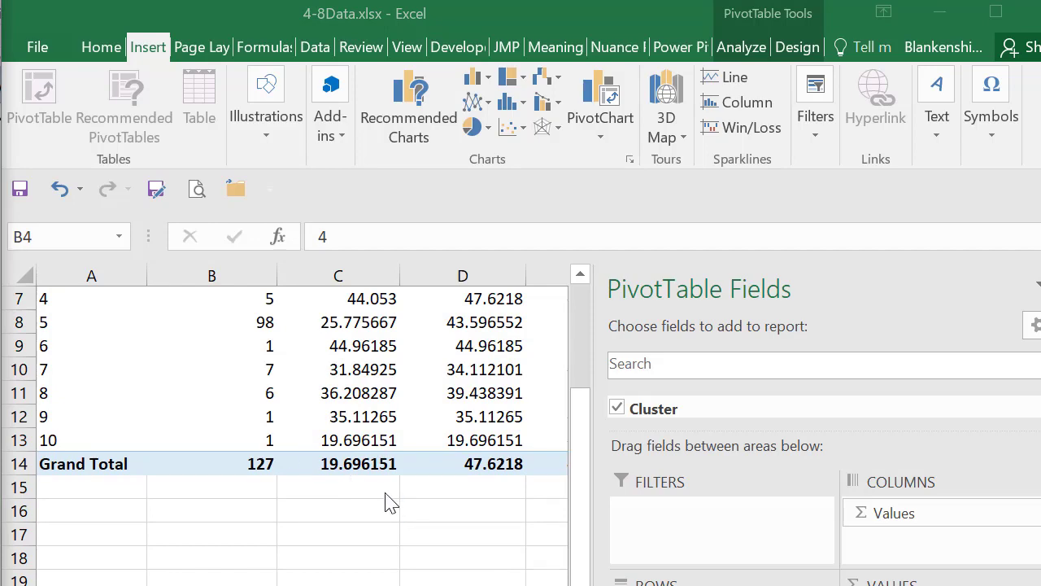
pyautogui.scroll(1, 352, 536)
pyautogui.scroll(2, 352, 536)
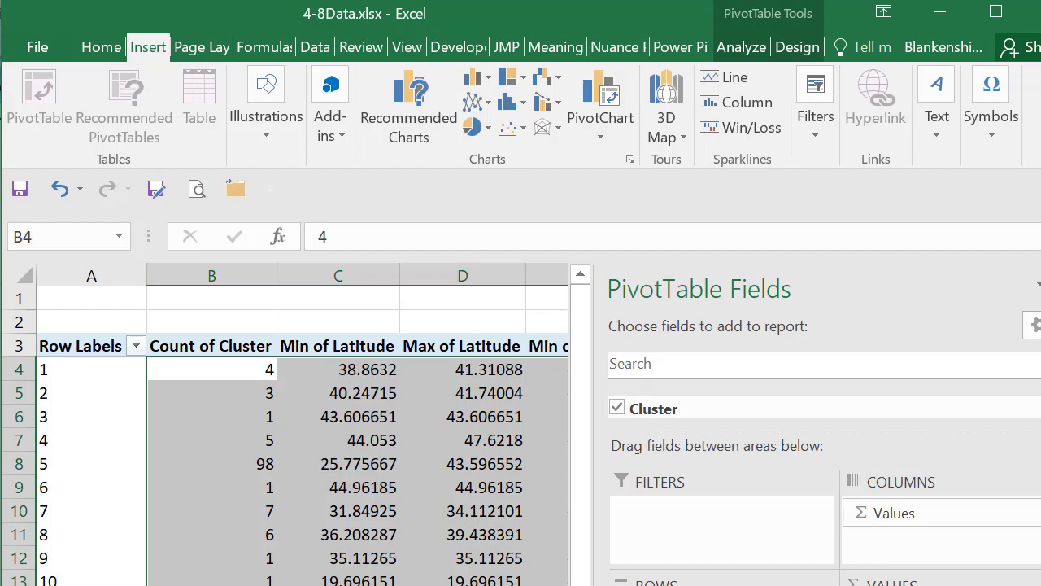
# Summarize the pivot table's Cluster value field by Count and enlarge the list of available fields
pyautogui.click(944, 585)
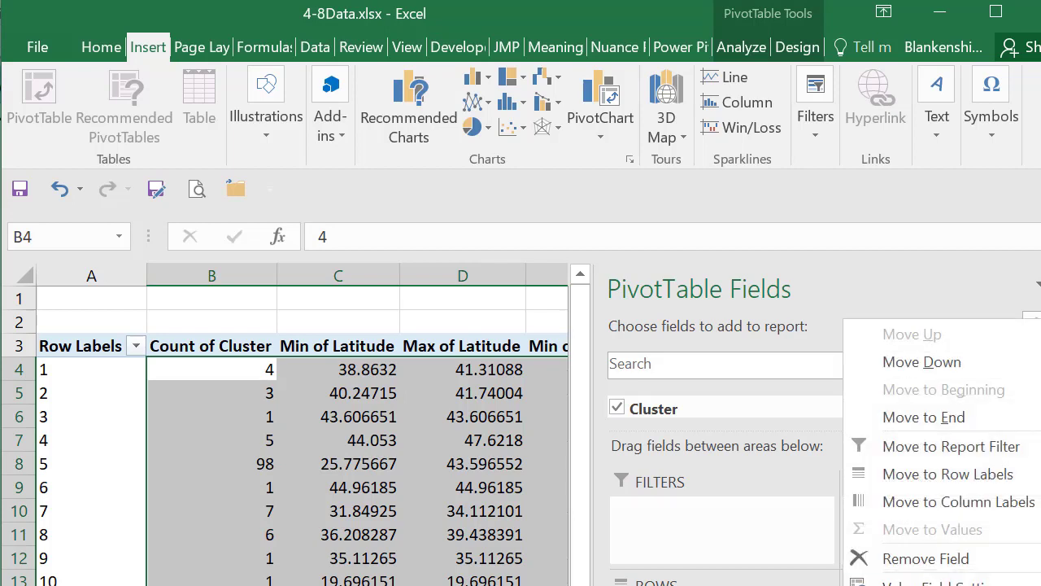
pyautogui.click(936, 584)
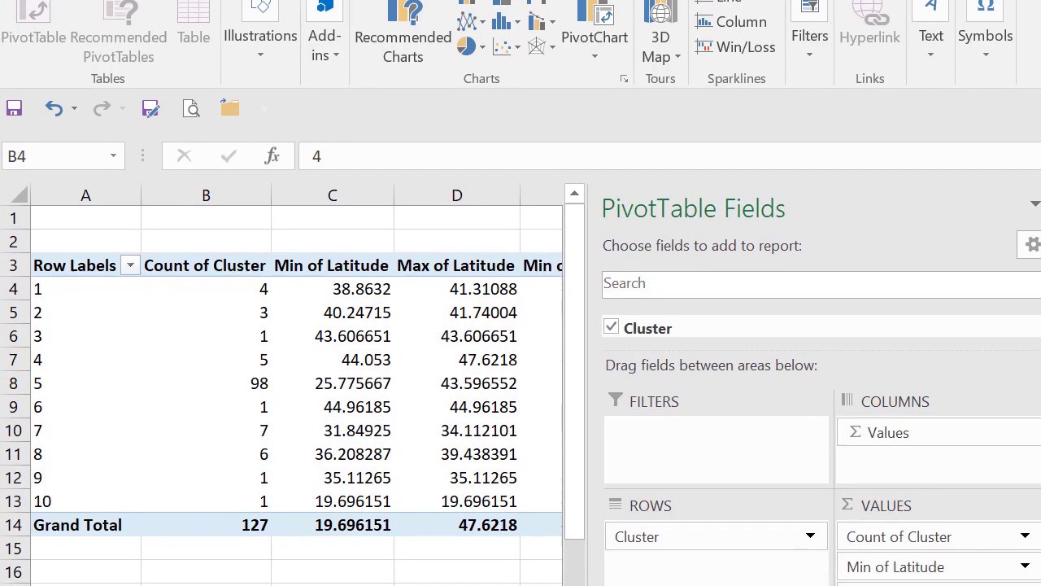
pyautogui.moveTo(1038, 244); pyautogui.dragTo(825, 118)
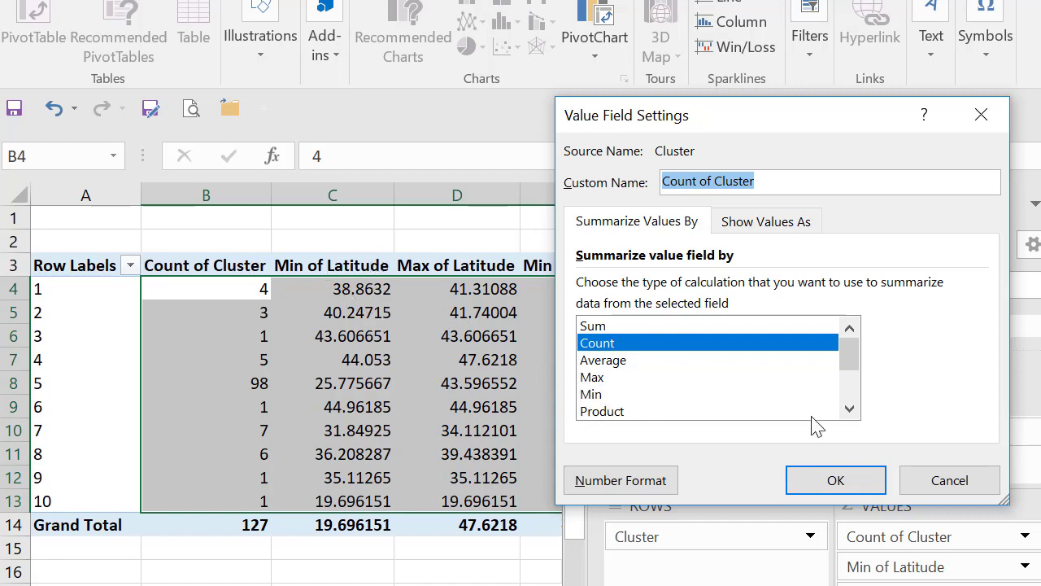
pyautogui.click(839, 481)
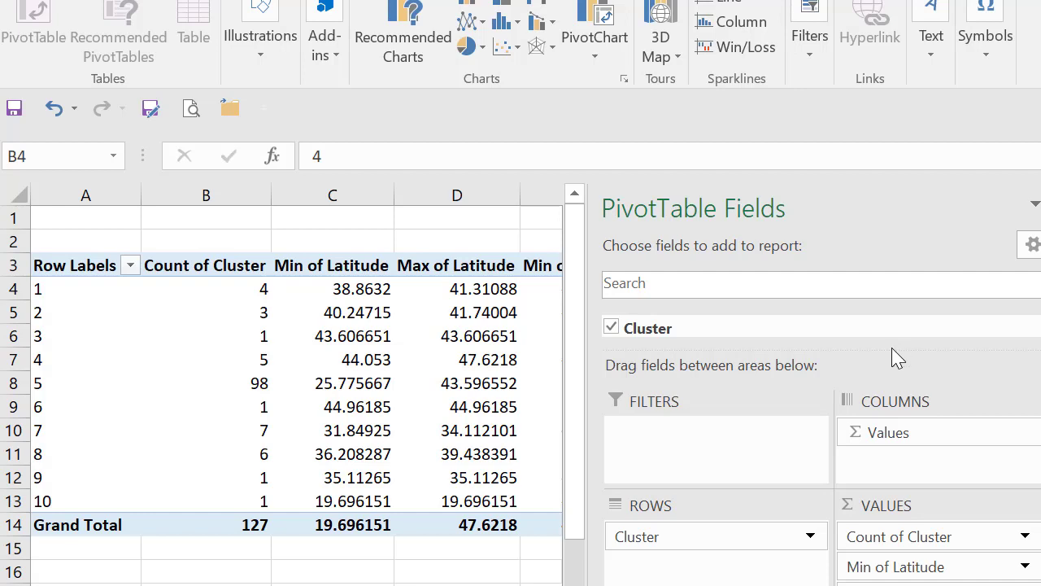
pyautogui.moveTo(880, 350); pyautogui.dragTo(869, 437)
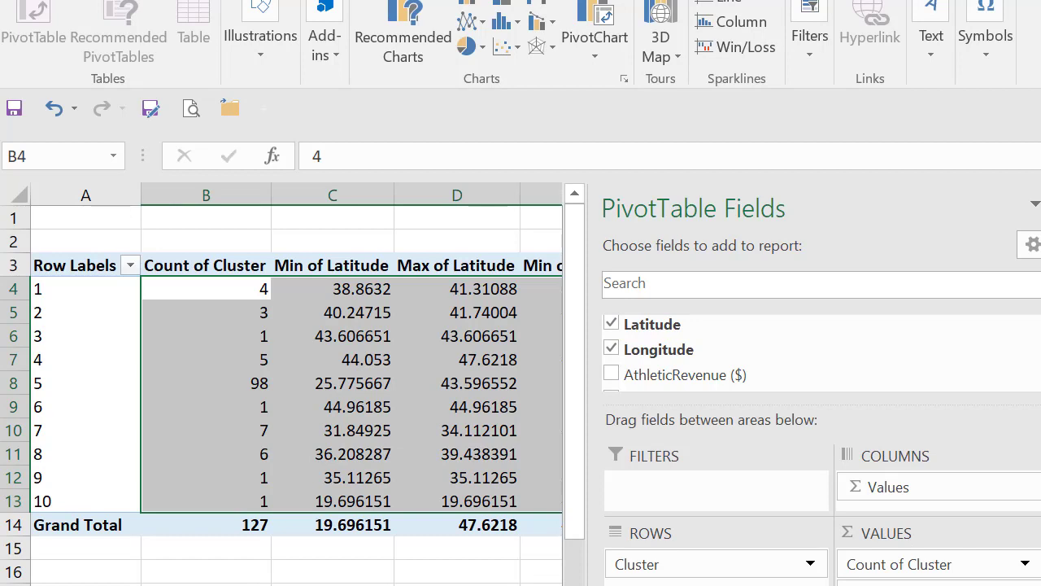
# Narrow the PivotTable Fields pane to uncover the pivot table's Min of Longitude and Max of Longitude columns
pyautogui.scroll(-1, 918, 574)
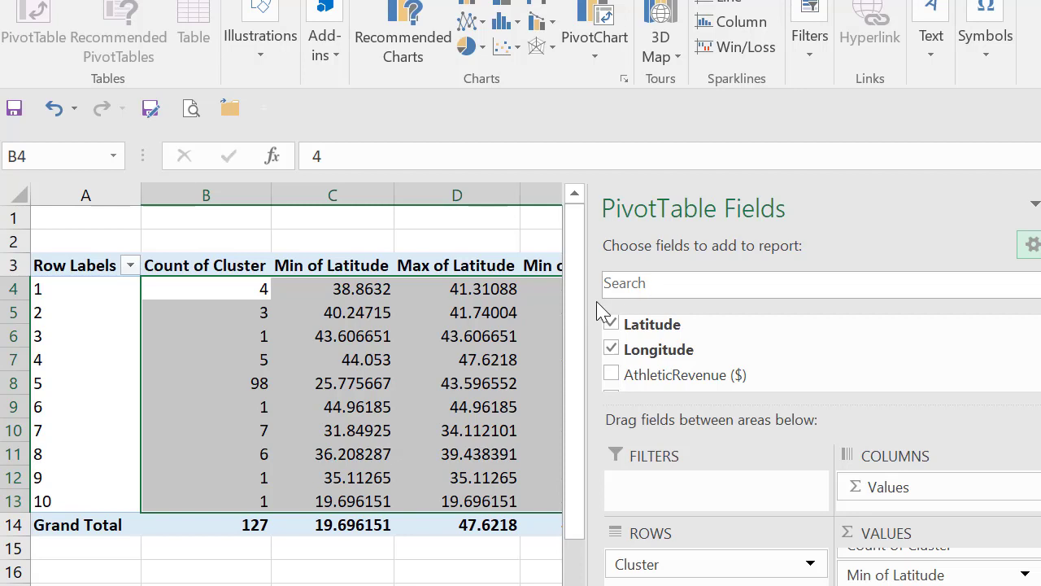
pyautogui.moveTo(597, 309); pyautogui.dragTo(866, 312)
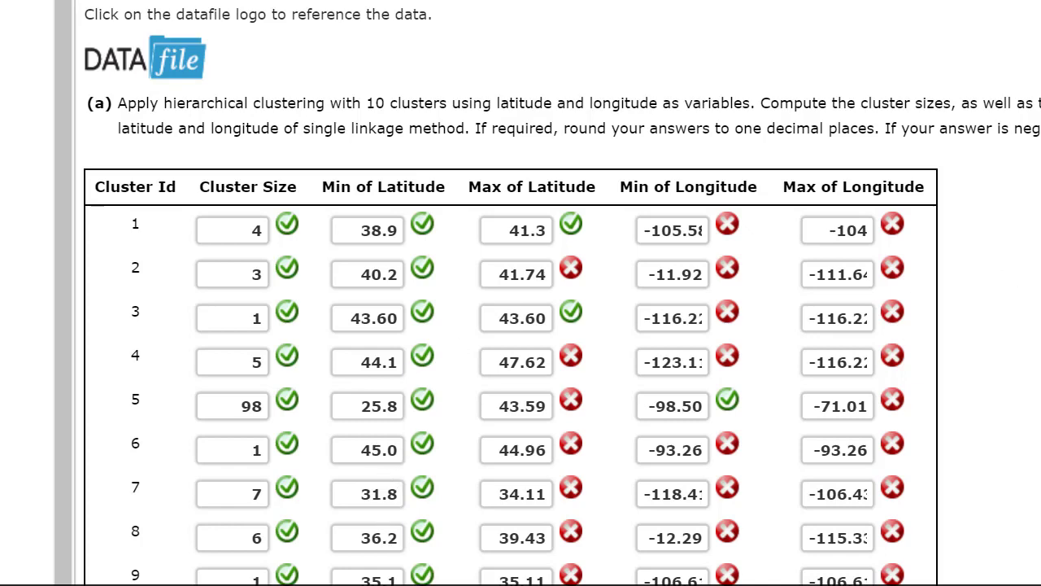
# Switch to the assignment page and review part (a)'s cluster table and the first single linkage scatter plot choice
pyautogui.scroll(-5, 521, 325)
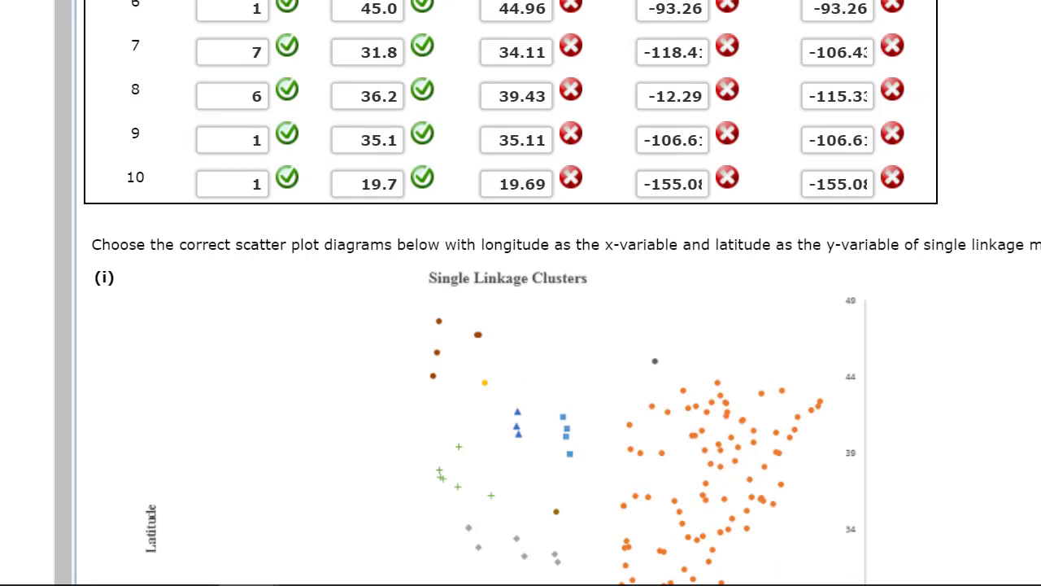
pyautogui.scroll(-4, 521, 325)
pyautogui.scroll(1, 521, 325)
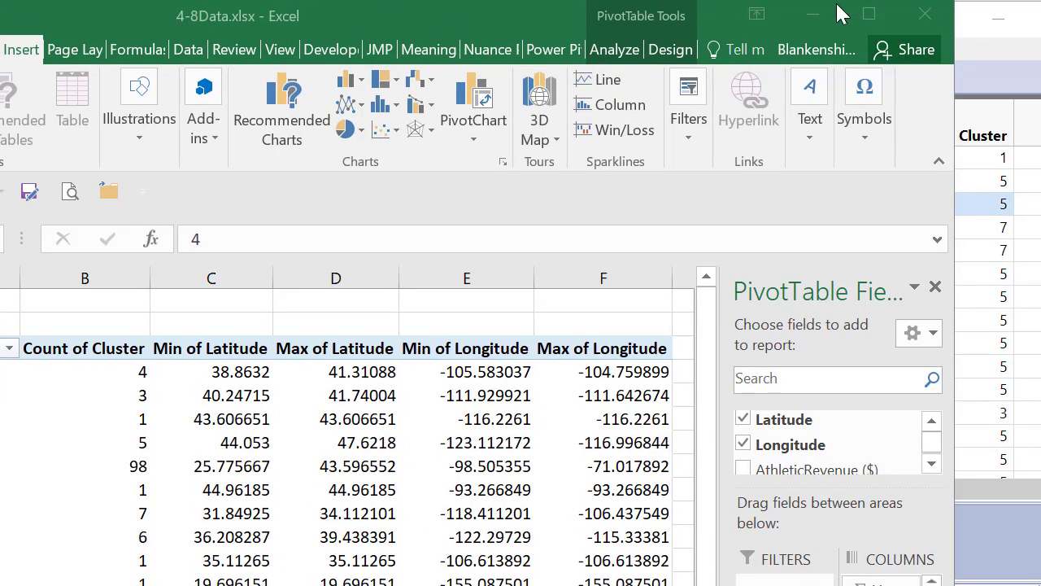
# Switch to the JMP data table and create a scatterplot matrix with Latitude as Y, Longitude as X and Cluster as Group
pyautogui.click(811, 15)
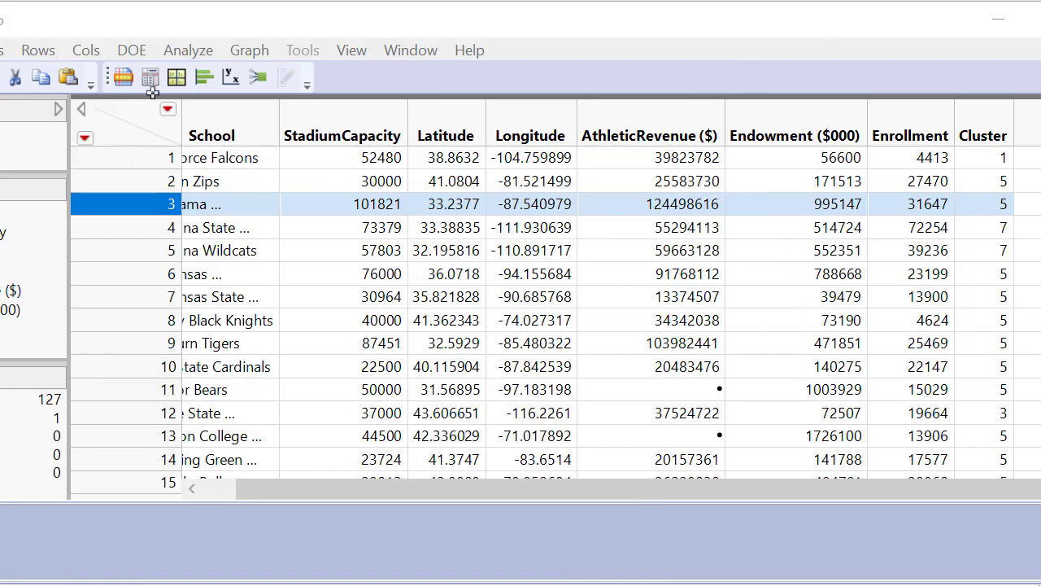
pyautogui.click(184, 50)
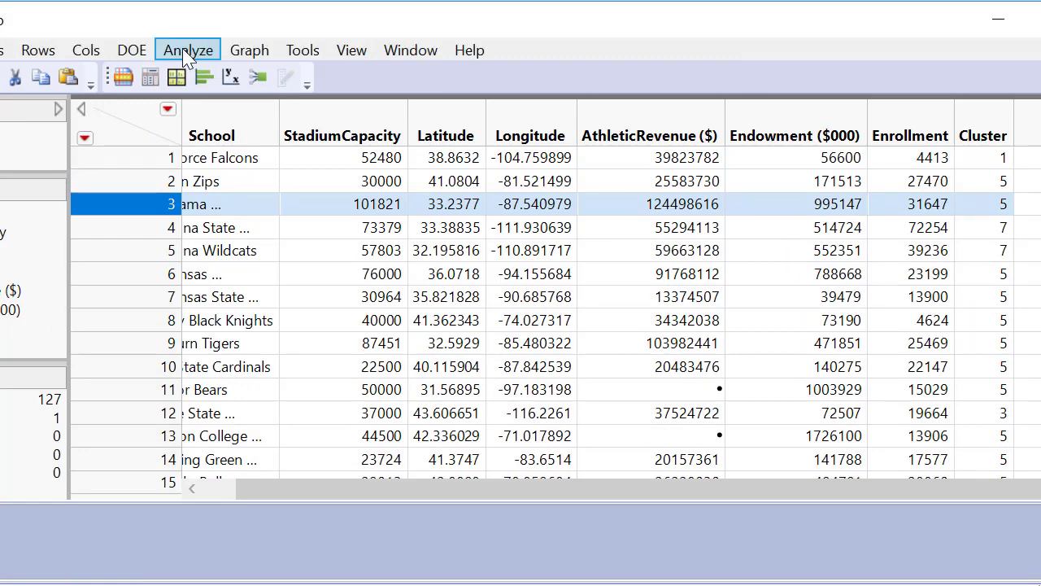
pyautogui.click(186, 52)
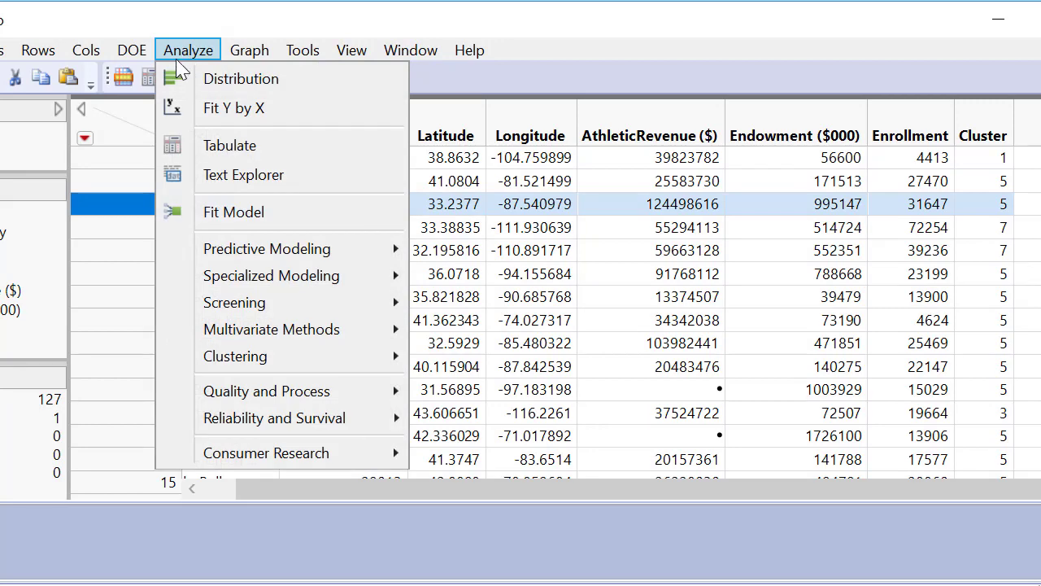
pyautogui.moveTo(259, 57)
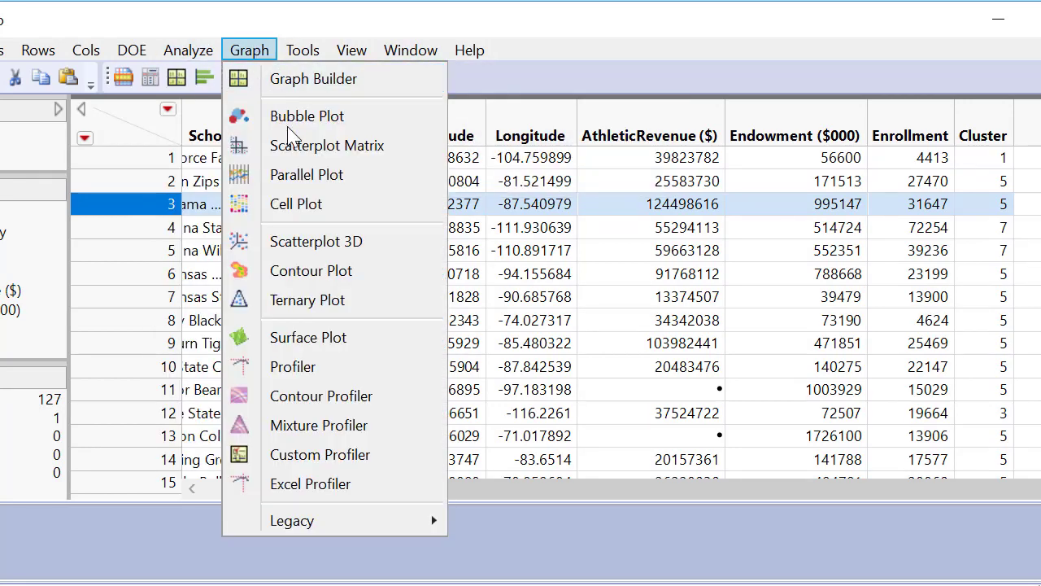
pyautogui.click(323, 150)
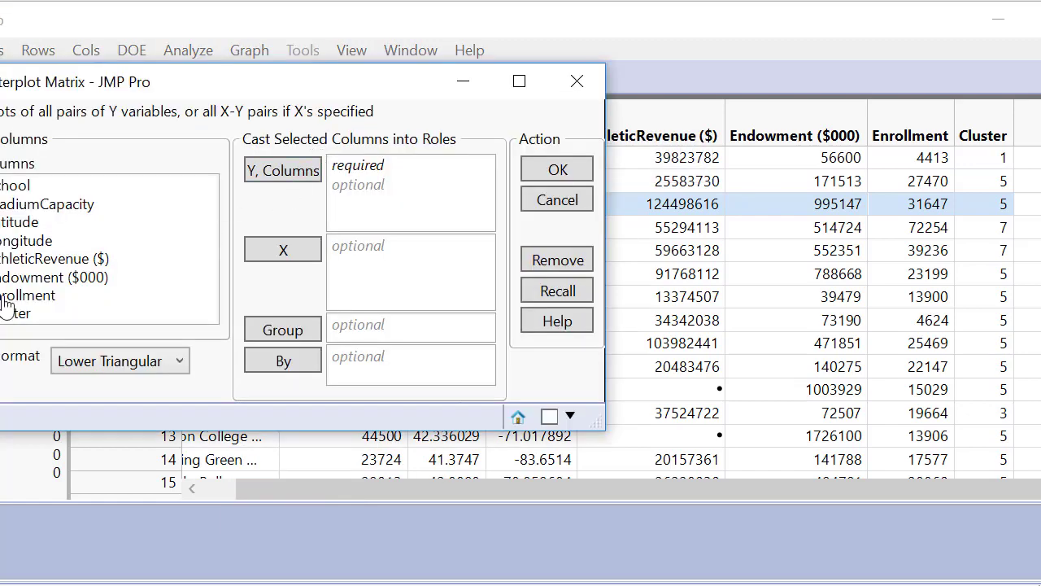
pyautogui.moveTo(37, 241); pyautogui.dragTo(386, 251)
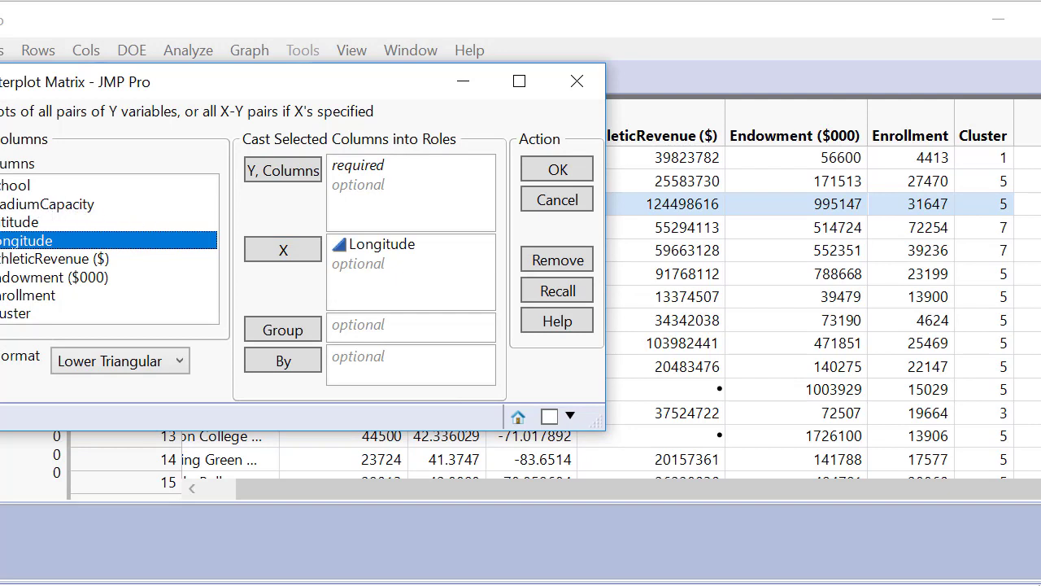
pyautogui.moveTo(130, 224); pyautogui.dragTo(399, 191)
pyautogui.click(18, 314)
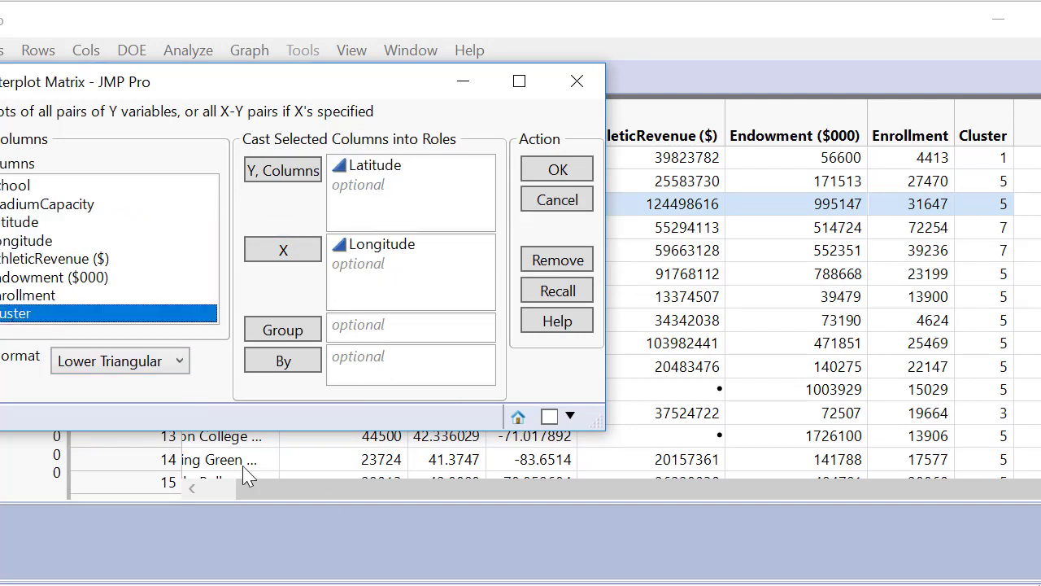
pyautogui.moveTo(40, 314); pyautogui.dragTo(386, 328)
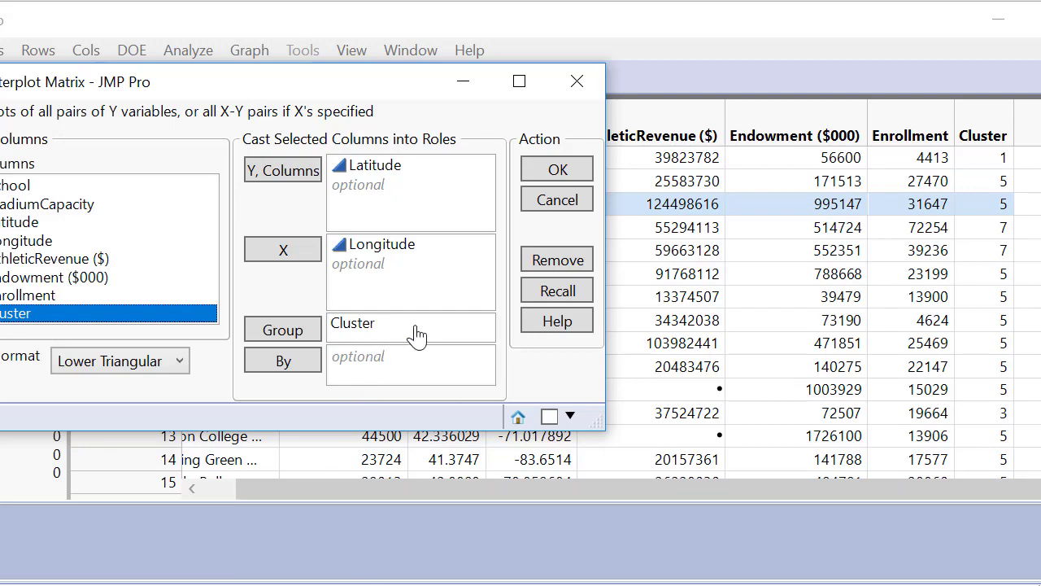
pyautogui.click(558, 169)
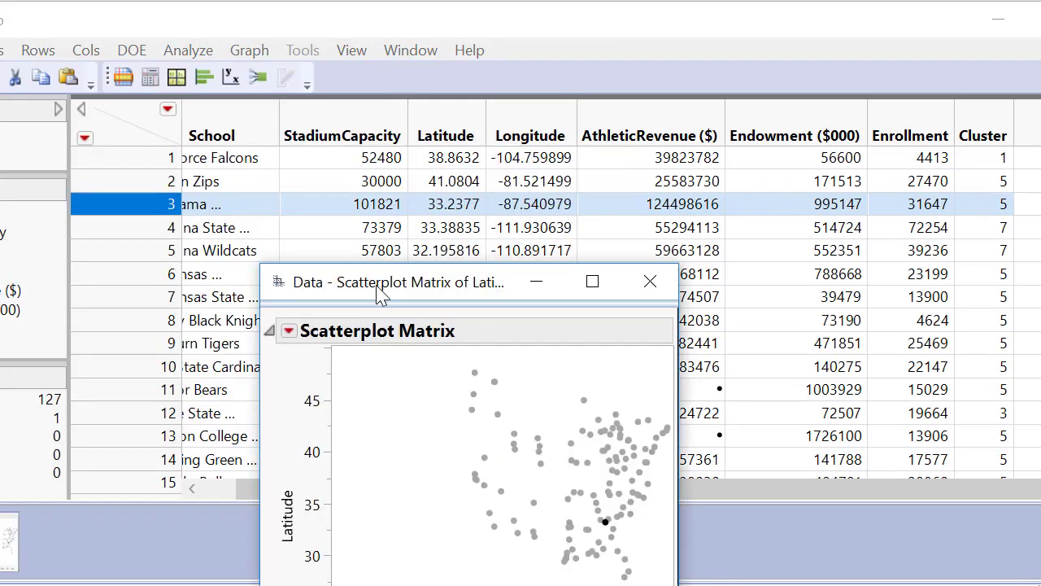
# Move the scatterplot matrix window up over the data table and widen it
pyautogui.moveTo(380, 293); pyautogui.dragTo(324, 31)
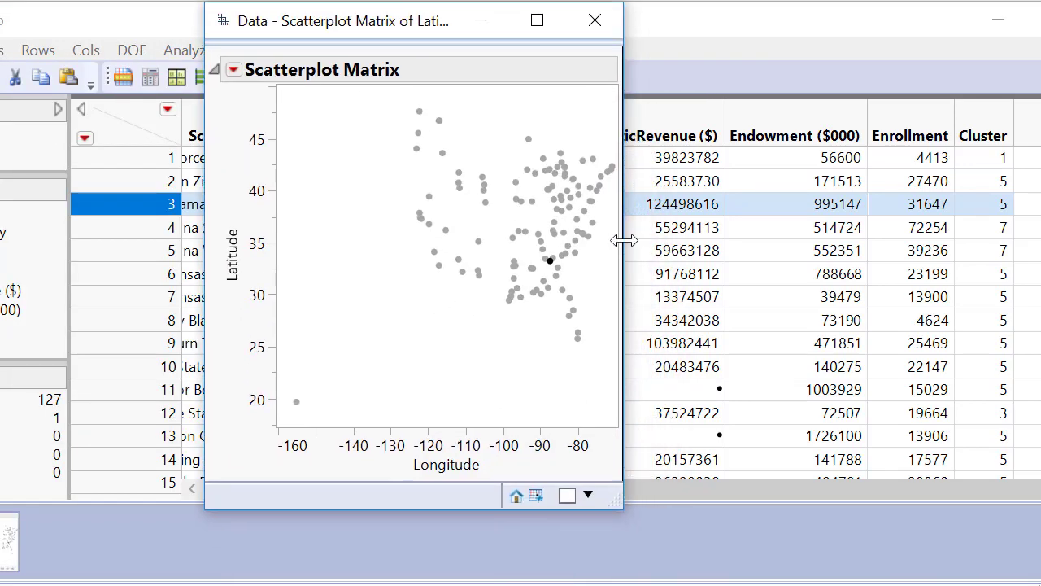
pyautogui.moveTo(624, 240); pyautogui.dragTo(1028, 236)
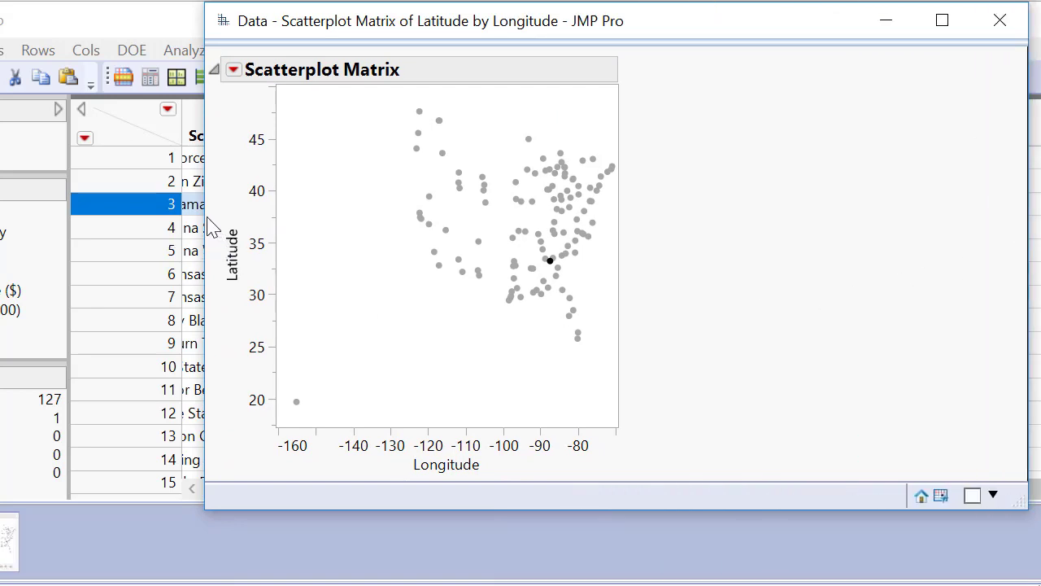
pyautogui.moveTo(205, 221); pyautogui.dragTo(51, 248)
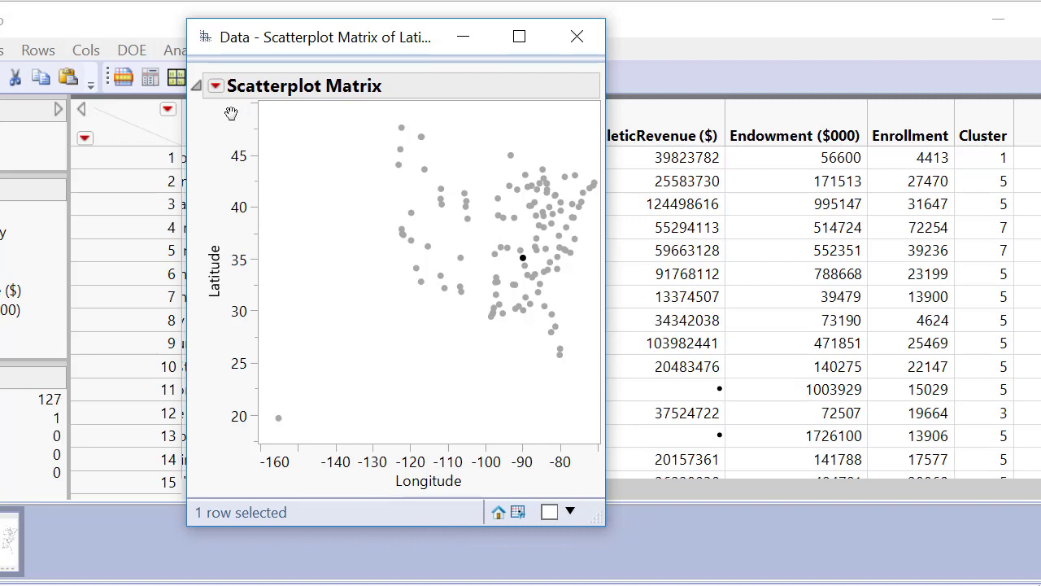
# Add density ellipses to the scatterplot matrix of Latitude by Longitude
pyautogui.click(216, 88)
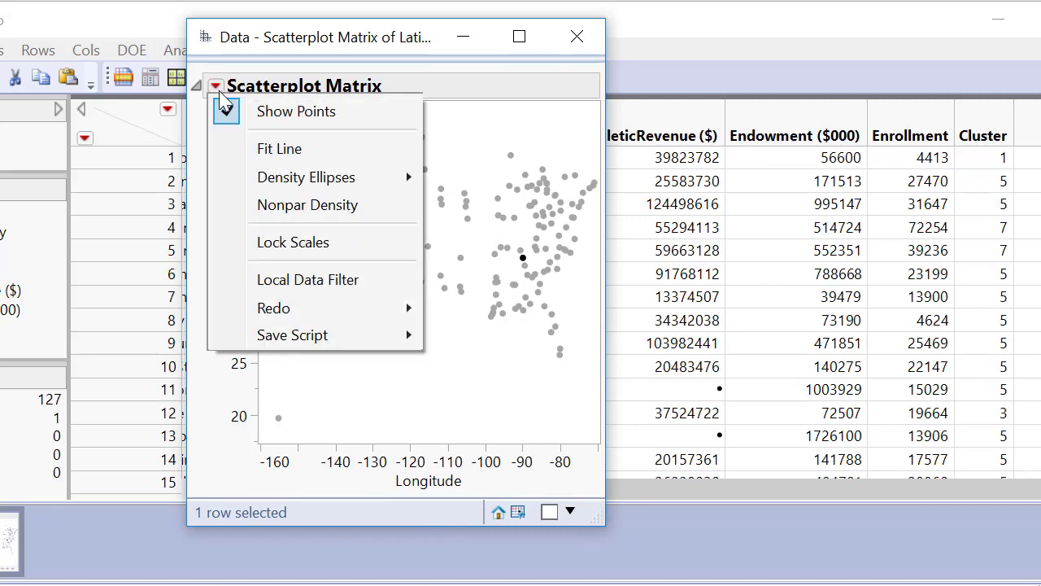
pyautogui.moveTo(293, 179)
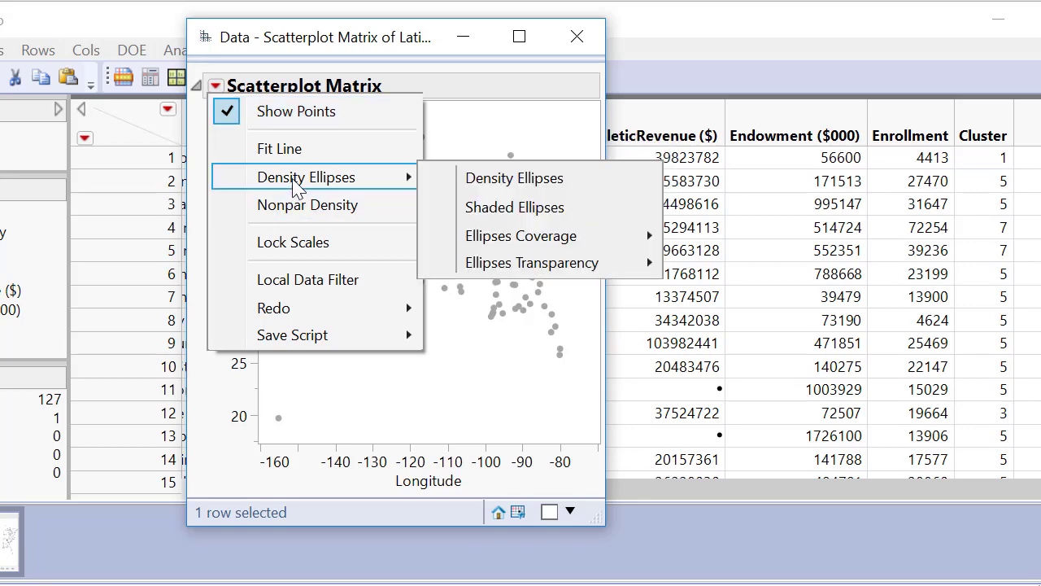
pyautogui.click(510, 176)
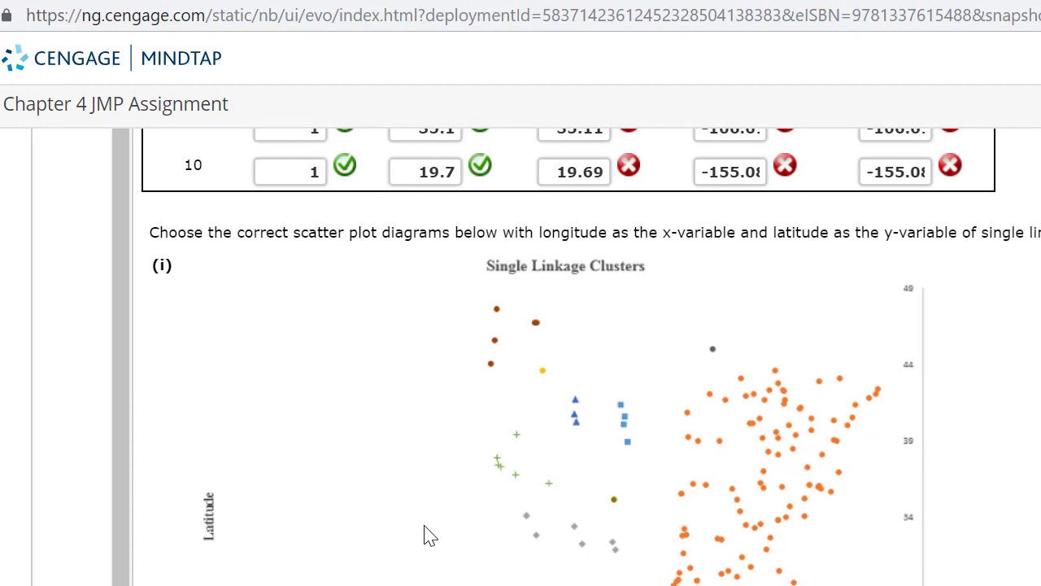
# In the MindTap Chapter 4 JMP Assignment, review the single linkage scatter plot choices and the geographical span question in part (a)
pyautogui.scroll(-17, 430, 536)
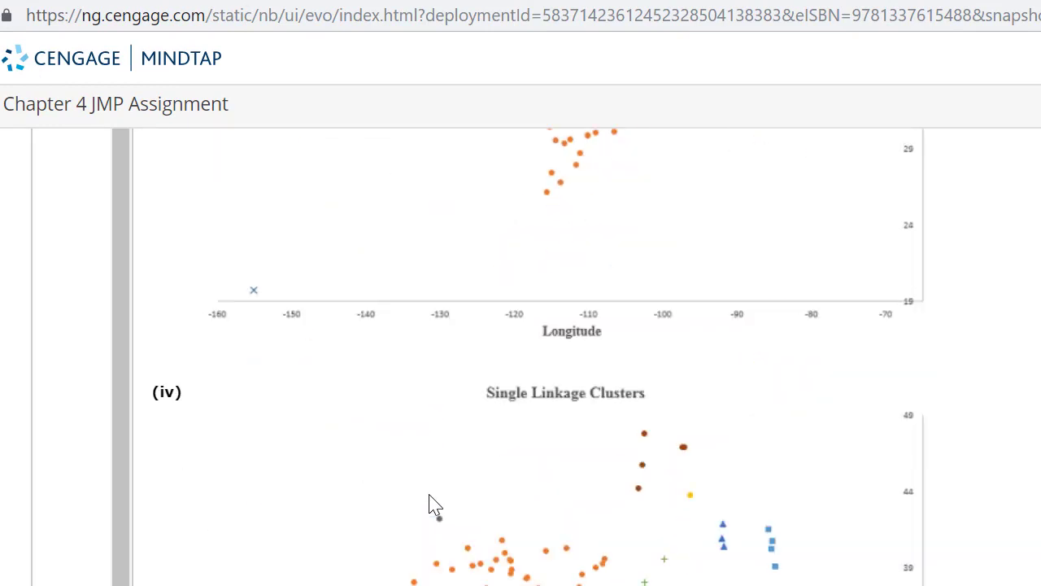
pyautogui.scroll(-5, 431, 504)
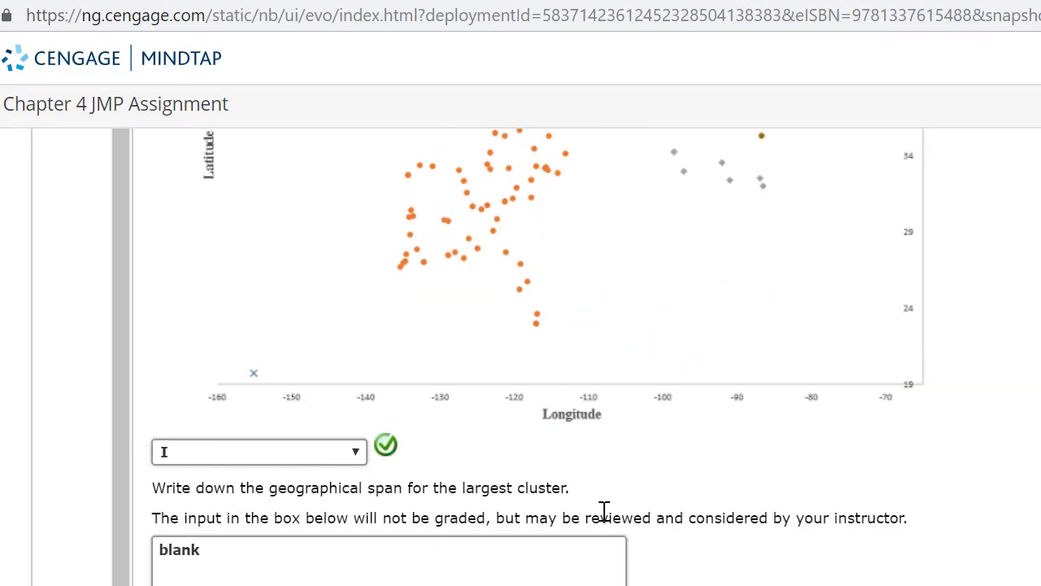
pyautogui.scroll(-5, 618, 513)
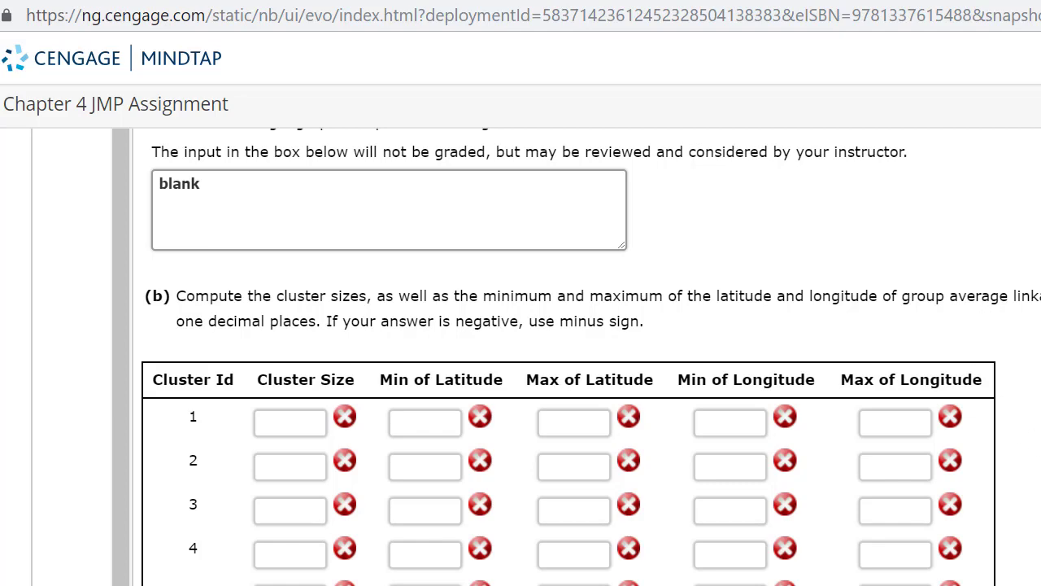
# Examine part (b)'s answer table for group average linkage and its scatter plot choices
pyautogui.scroll(-5, 1009, 407)
pyautogui.scroll(4, 570, 358)
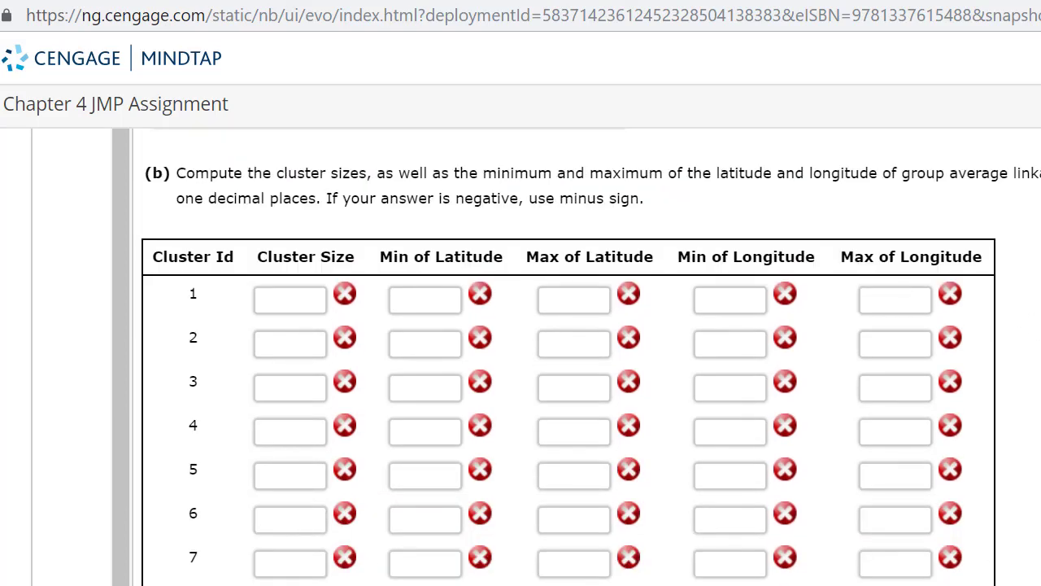
pyautogui.scroll(-8, 570, 358)
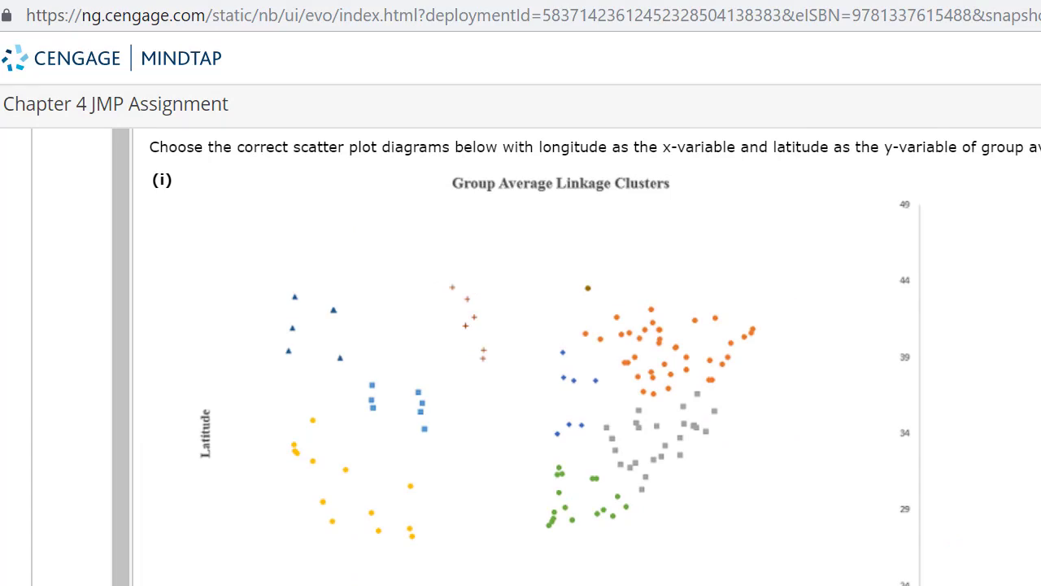
pyautogui.scroll(6, 569, 358)
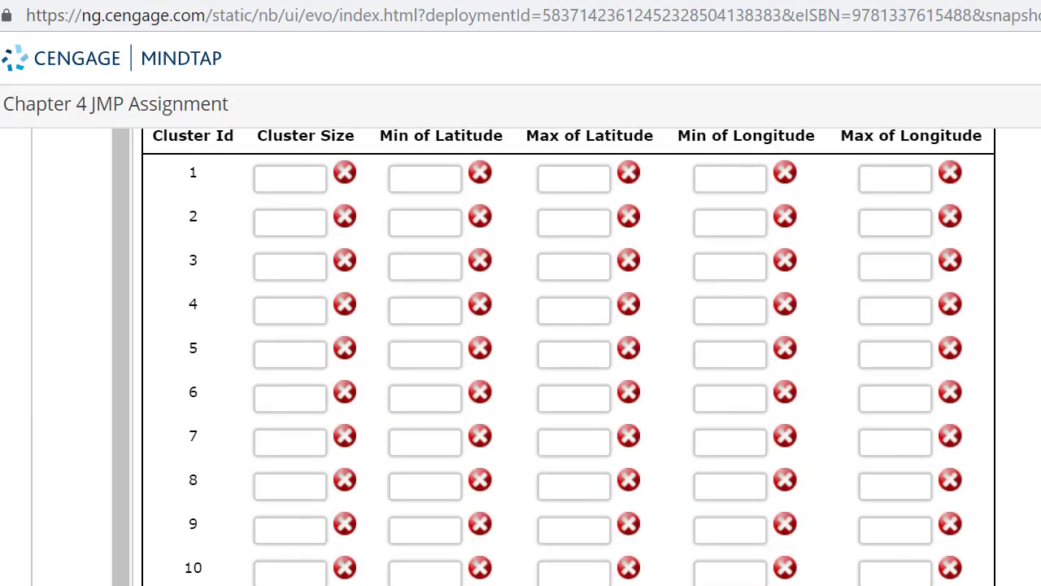
pyautogui.scroll(-10, 569, 358)
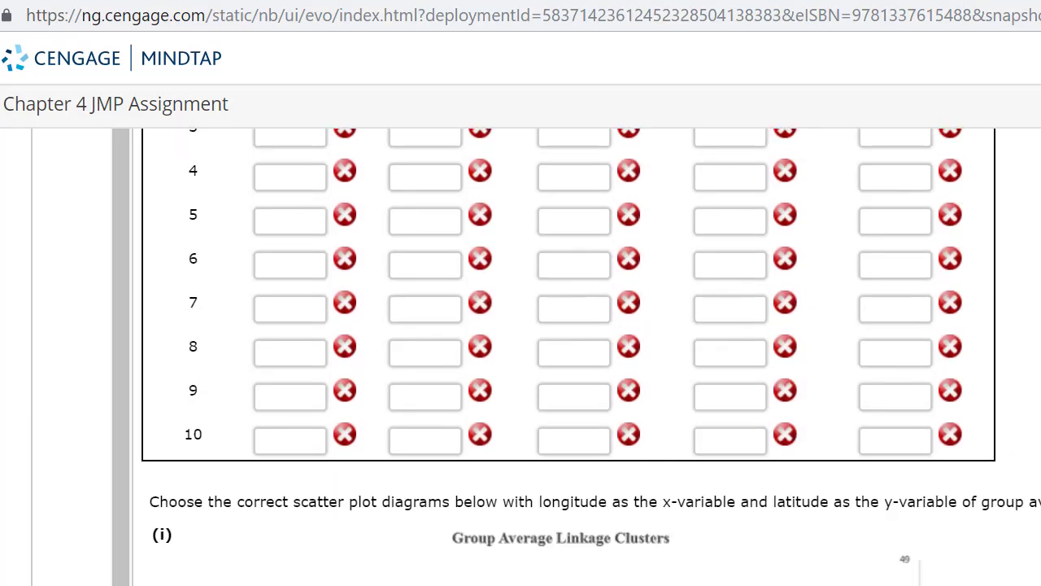
pyautogui.scroll(-10, 569, 358)
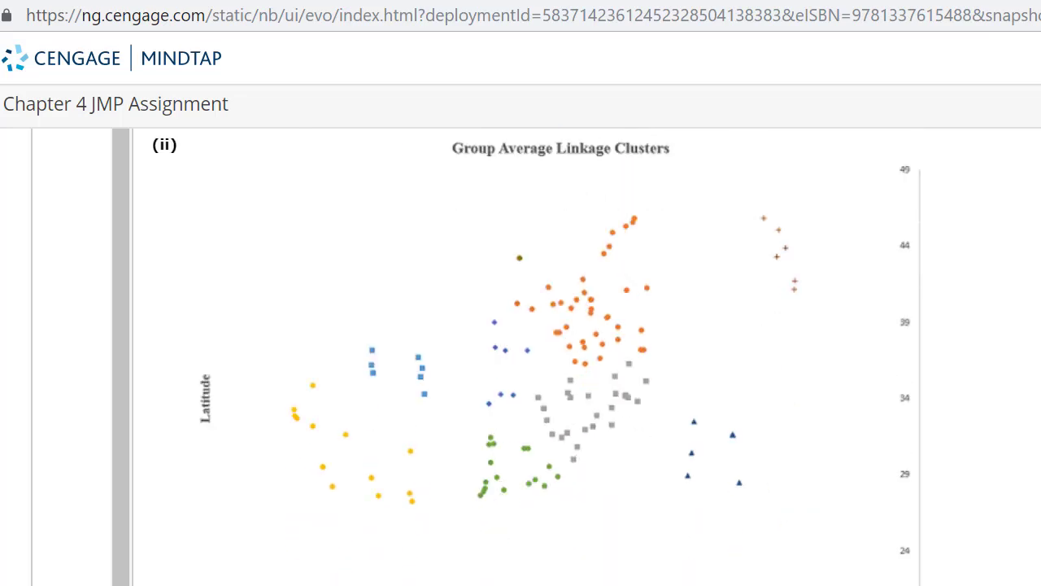
pyautogui.scroll(-8, 570, 357)
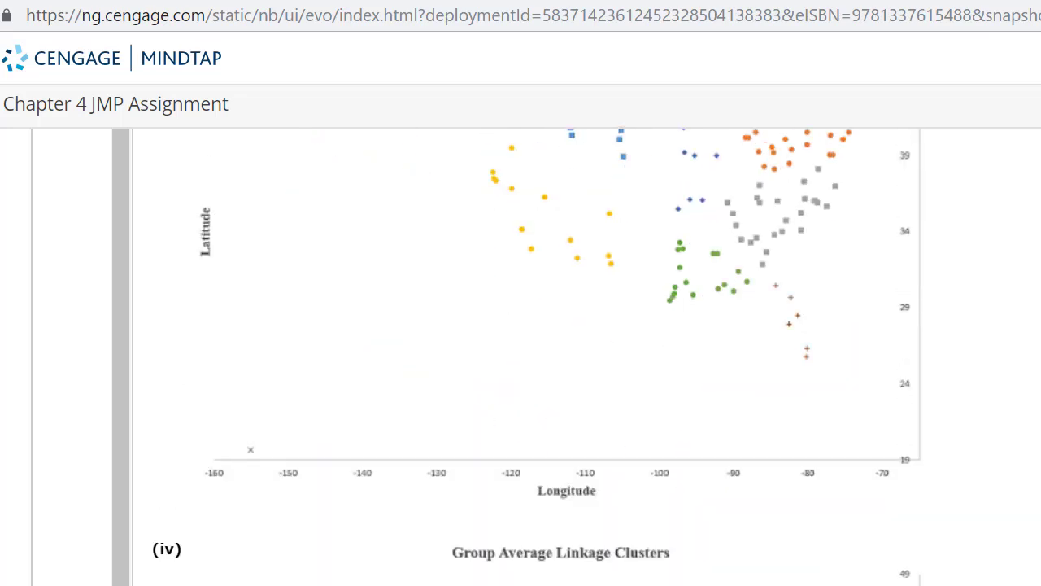